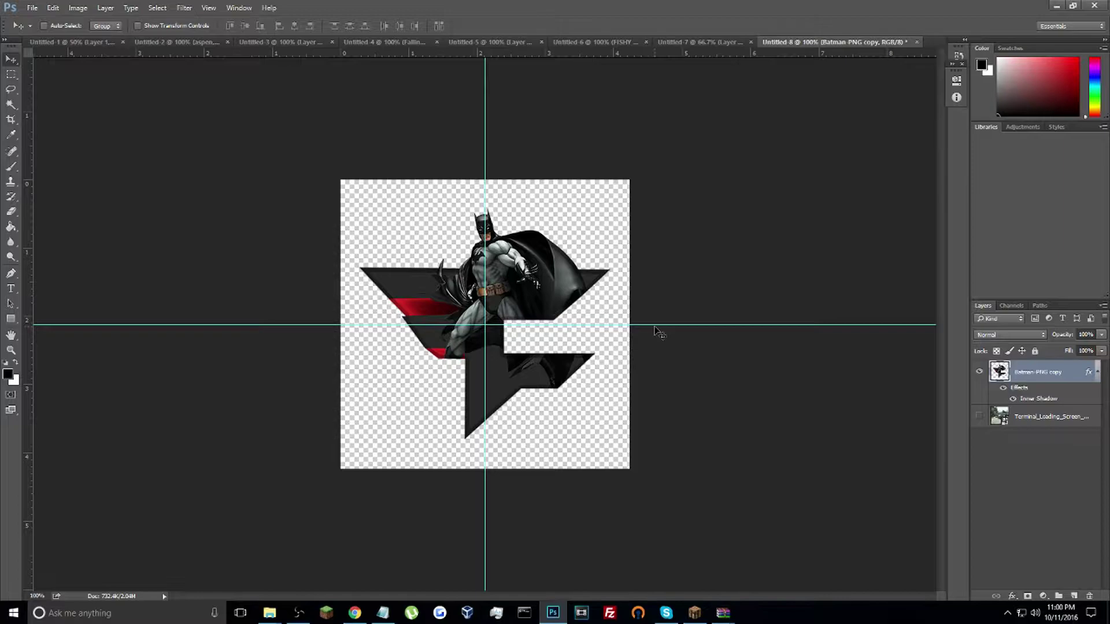
Start a new document and set its size to 1920 pixels wide by 1080 pixels high.
left_click(32, 8)
left_click(49, 17)
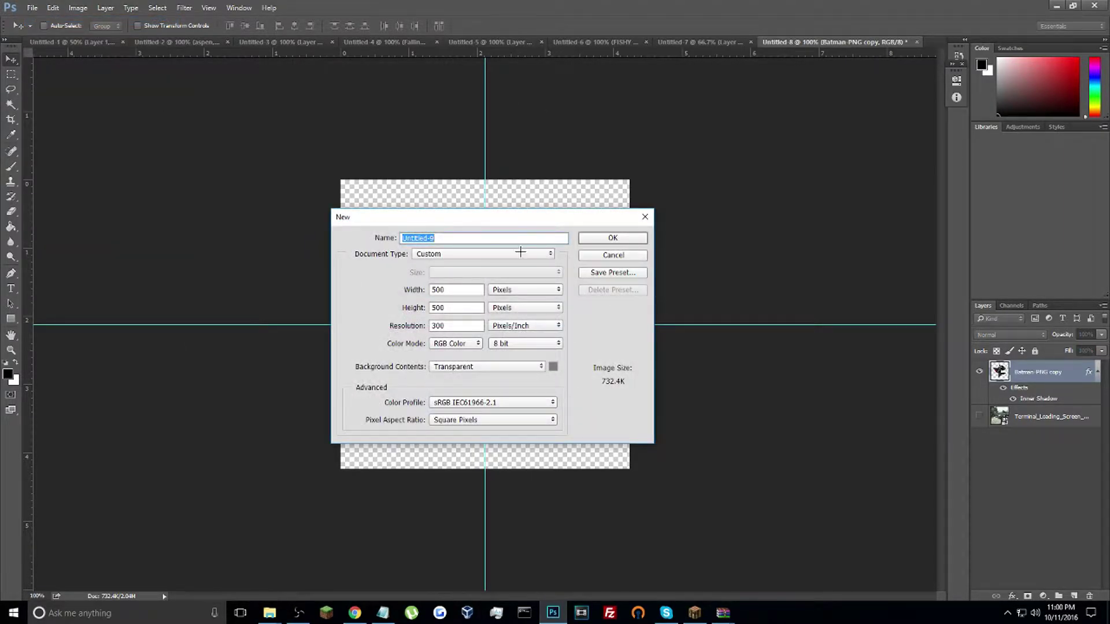
double_click(447, 289)
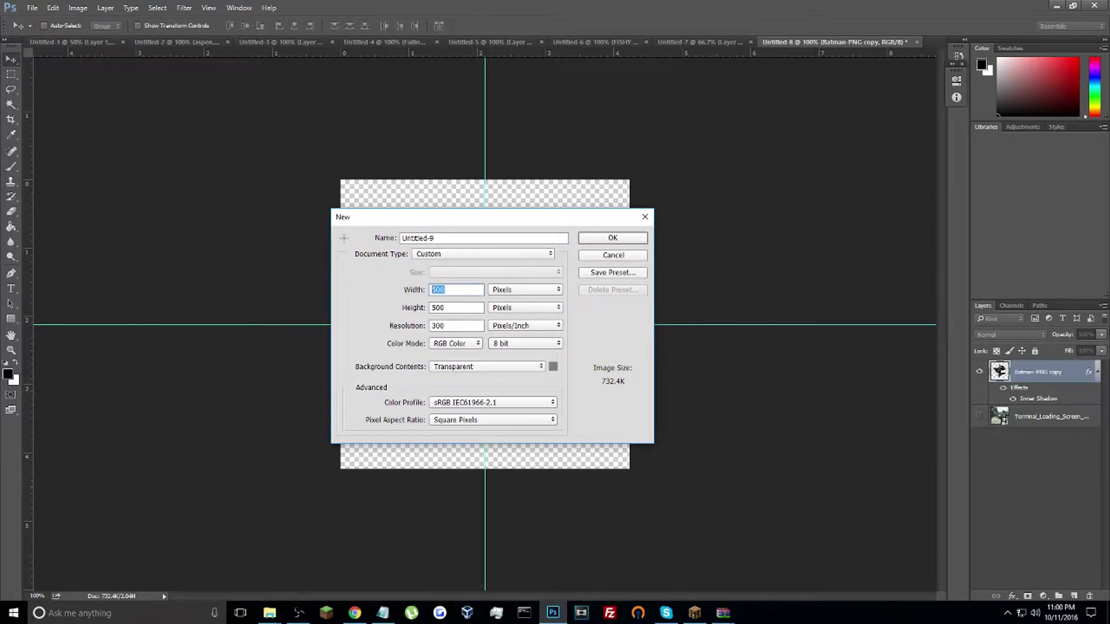
type("19")
type("10")
key("BackSpace")
key("BackSpace")
type("20")
double_click(456, 308)
type("1080")
Keep the resolution at 300 pixels/inch, choose transparent background contents and create the document.
double_click(438, 325)
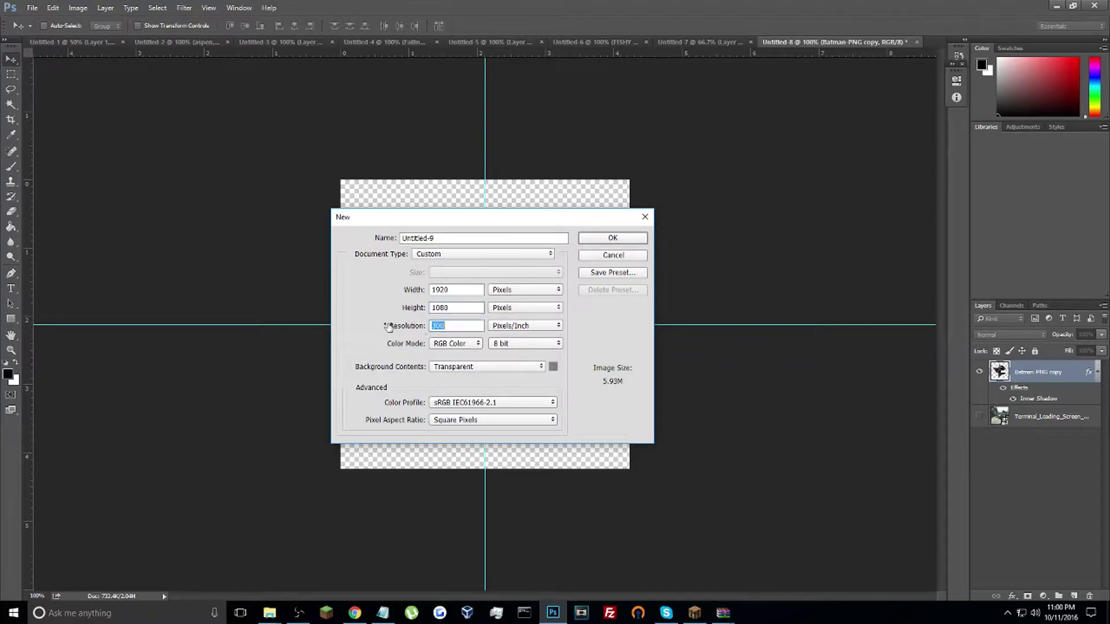
left_click(464, 366)
left_click(464, 365)
left_click(462, 366)
left_click(467, 394)
left_click(607, 237)
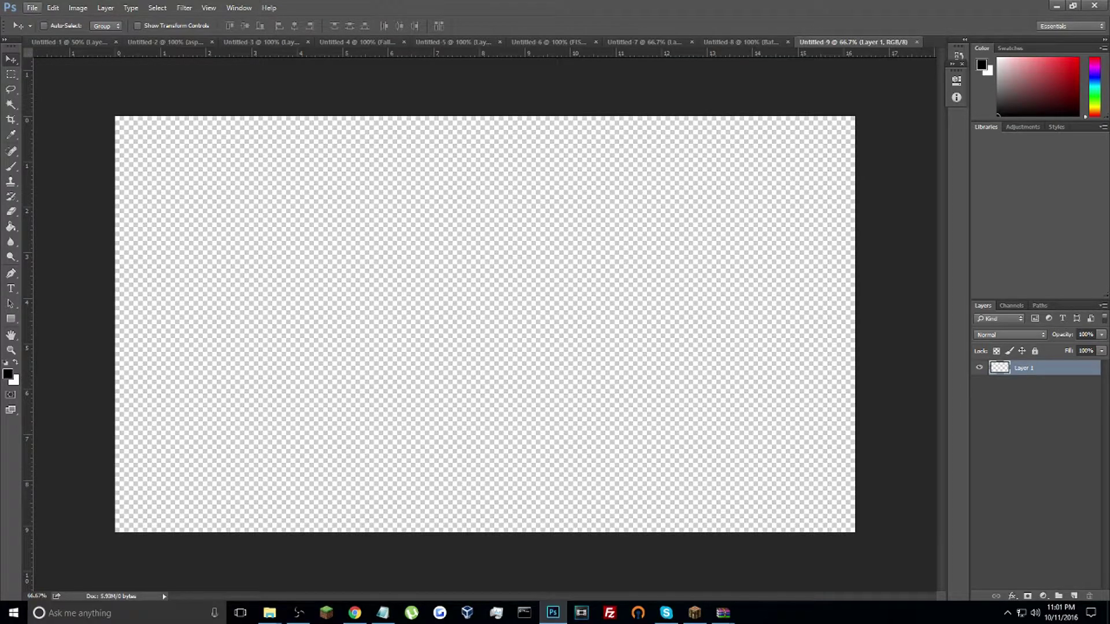
Place the Terminal_Loading_Screen_MW3 image as an embedded layer at full canvas size and hide that layer.
left_click(31, 8)
left_click(91, 223)
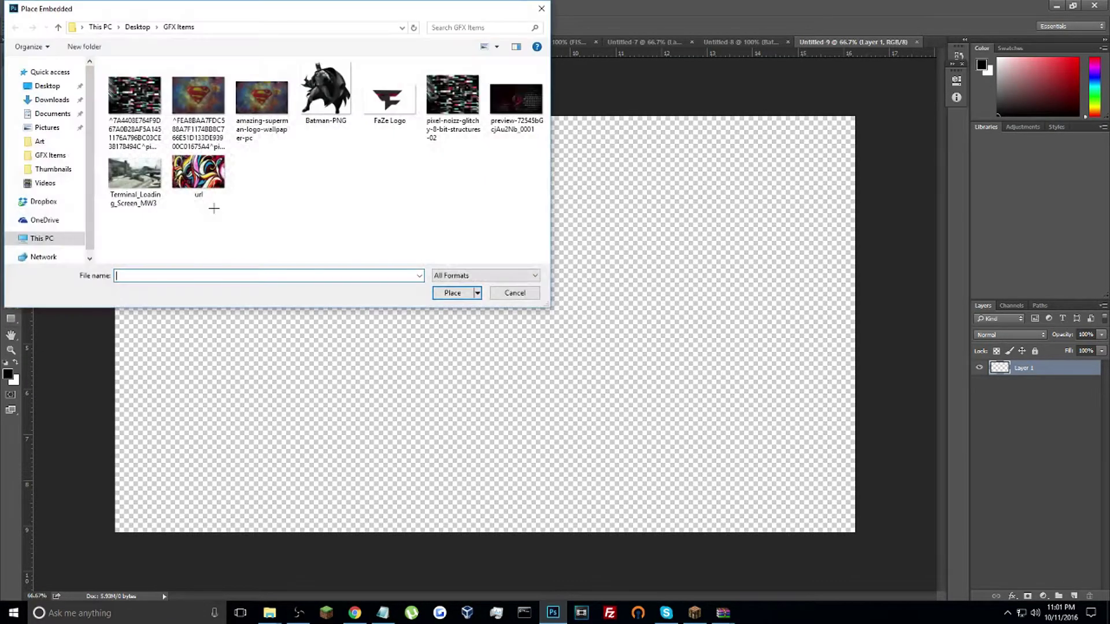
double_click(134, 174)
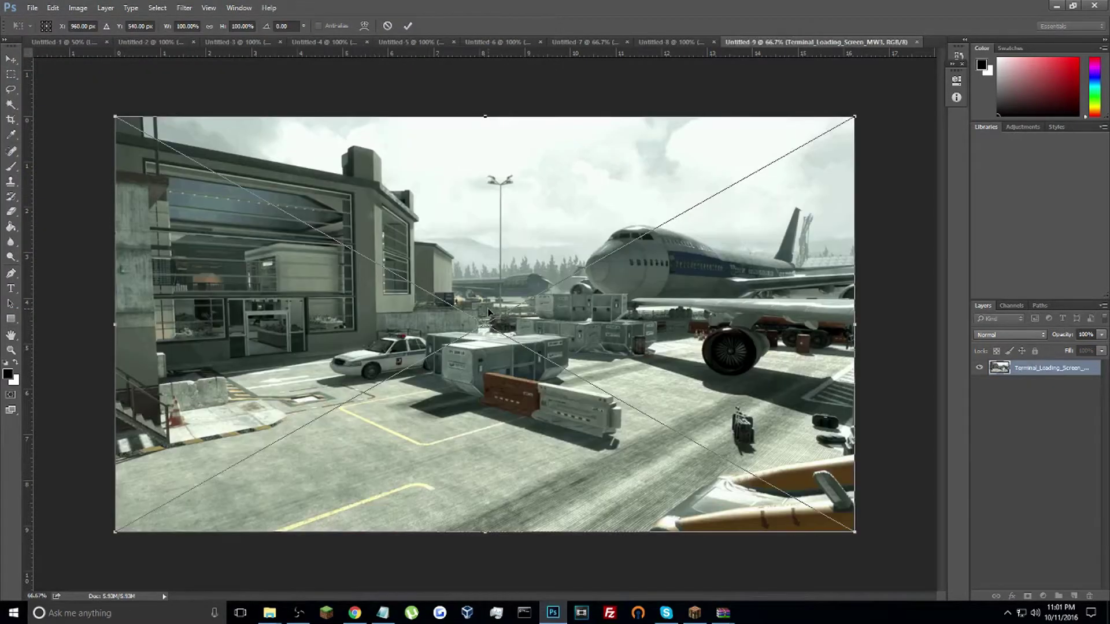
key("Return")
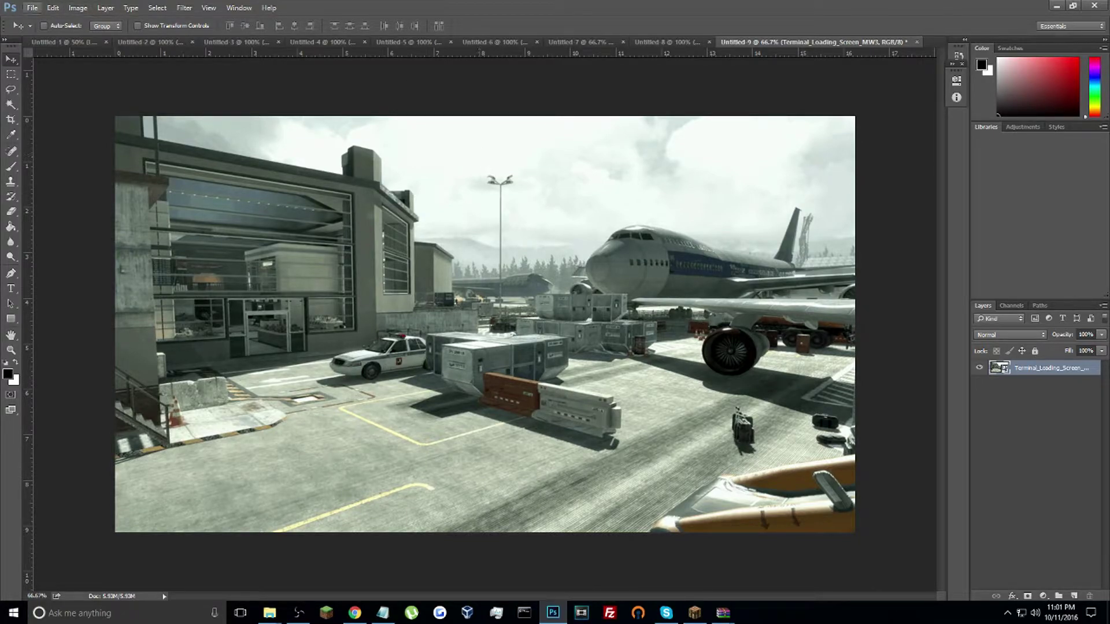
left_click(980, 368)
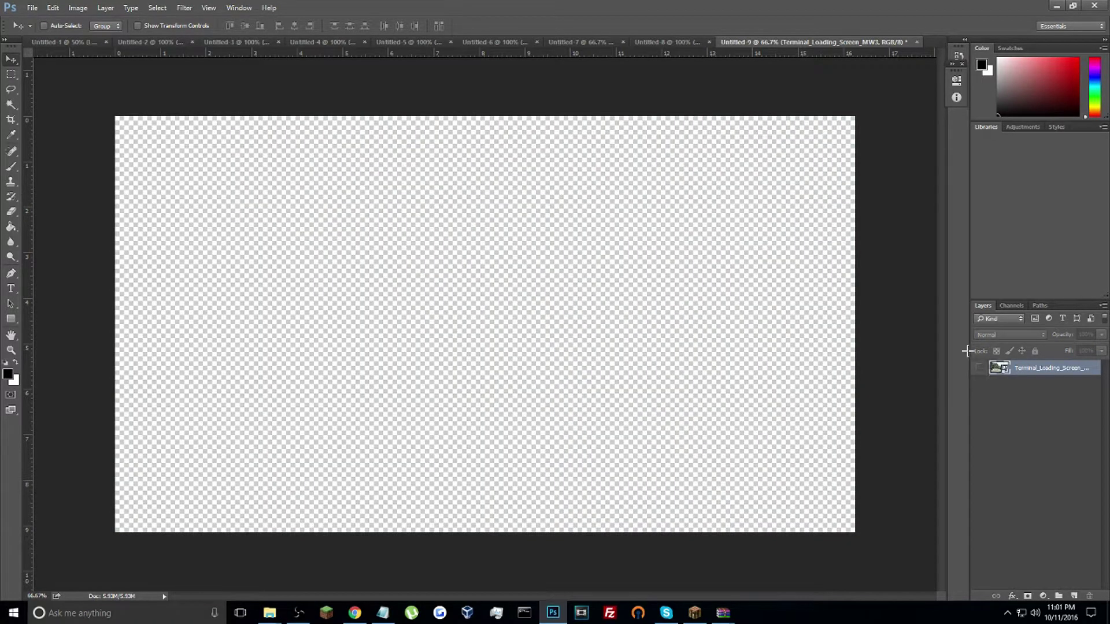
Place the FaZe Logo image as an embedded layer at its default size above the hidden background.
left_click(29, 8)
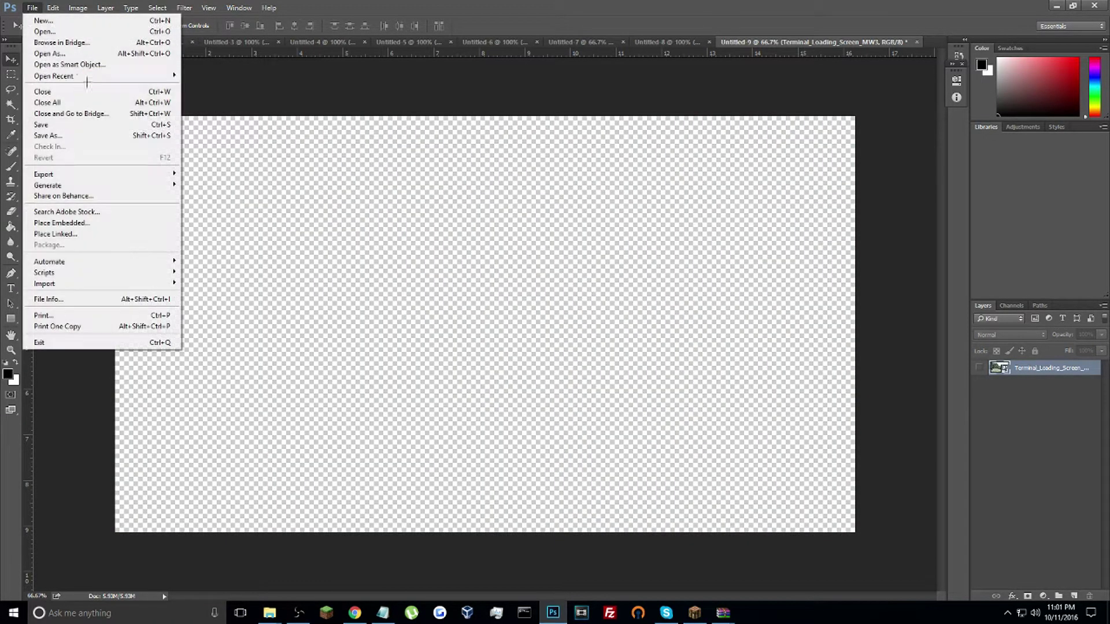
left_click(109, 223)
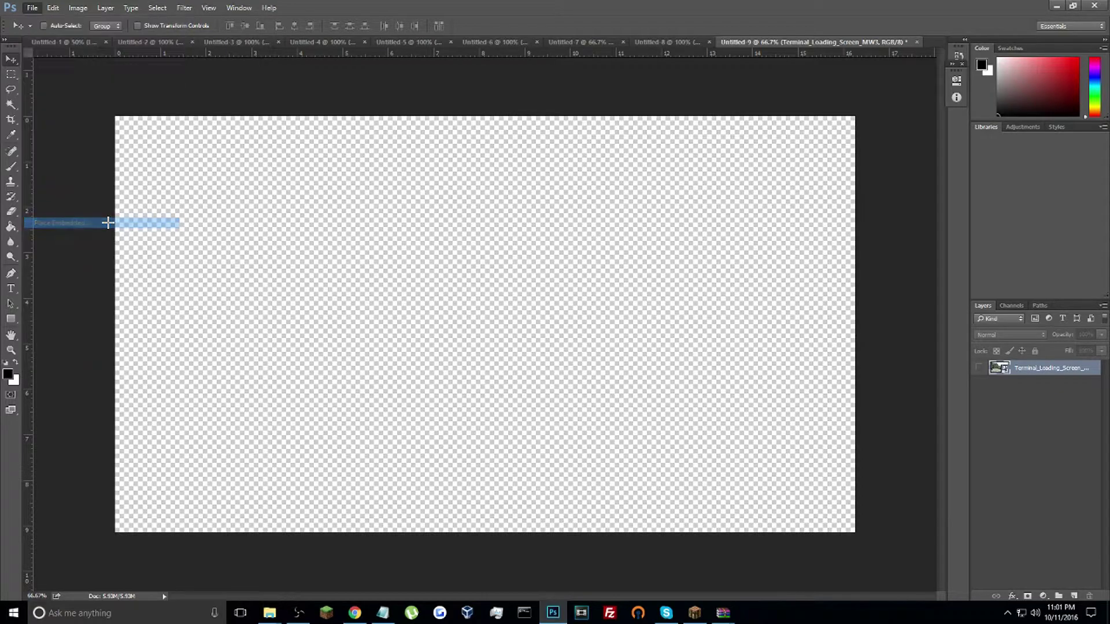
left_click(509, 293)
left_click(32, 8)
left_click(95, 223)
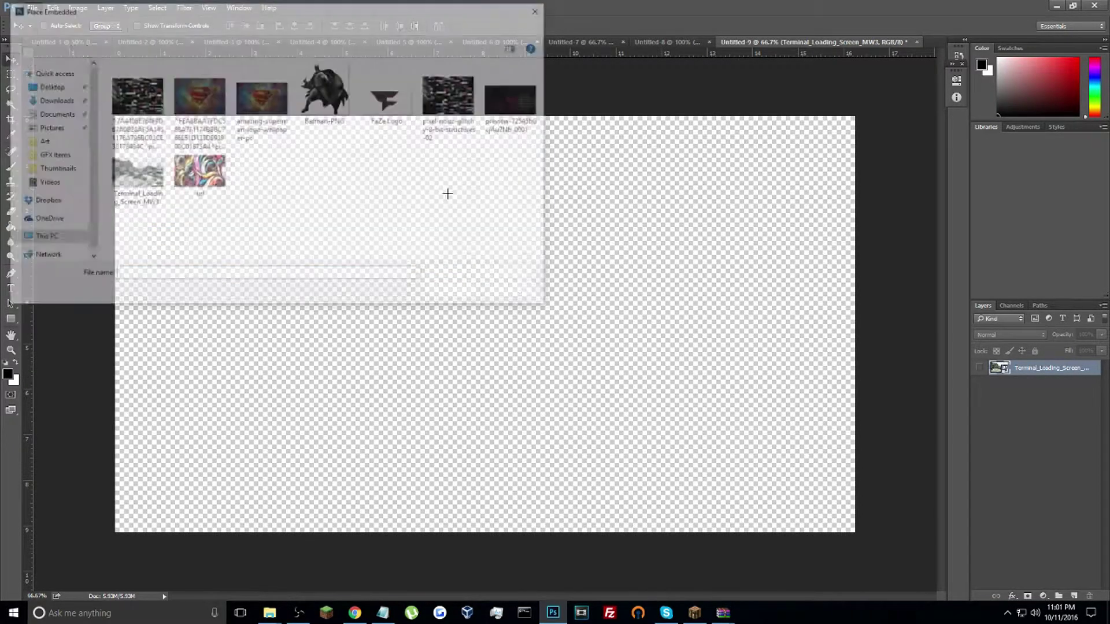
double_click(393, 107)
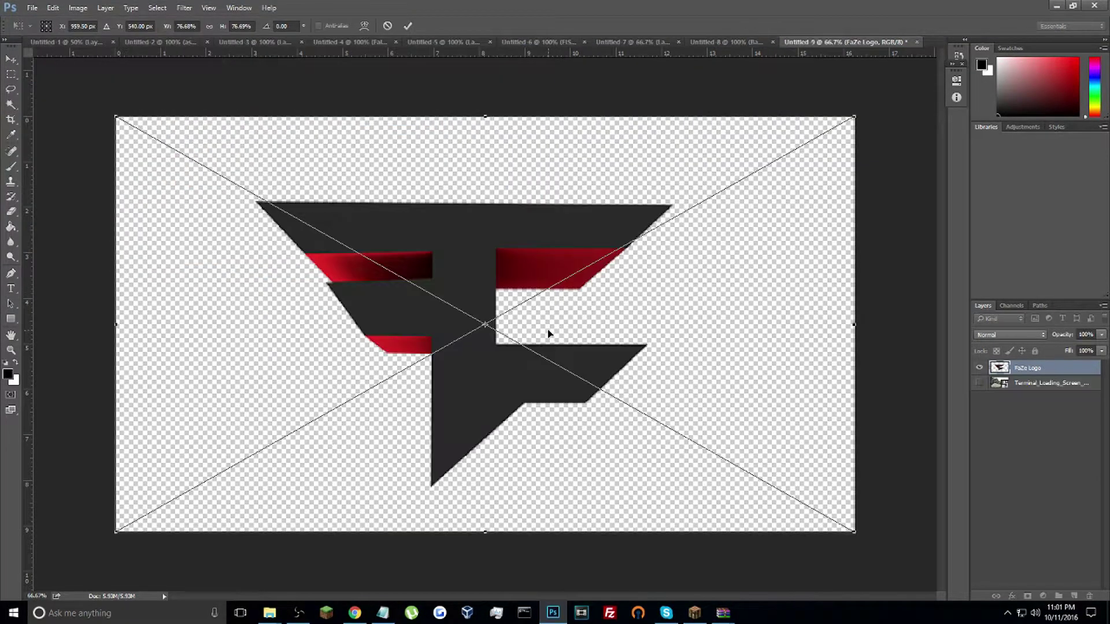
key("Return")
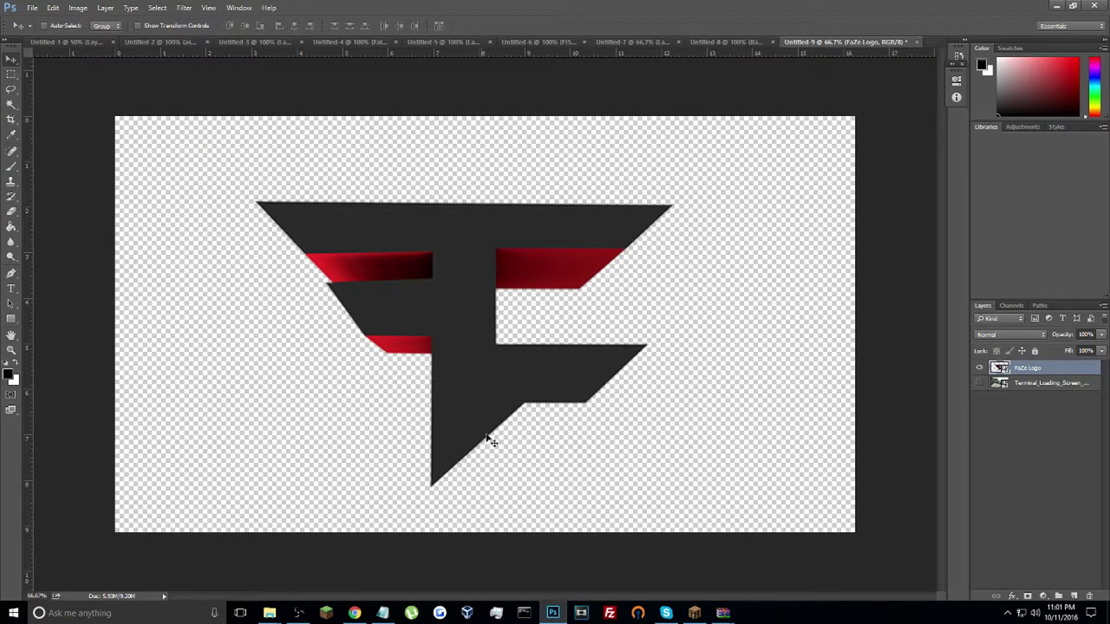
Try scaling the FaZe logo from its corner several times, undoing each resize.
left_click(32, 8)
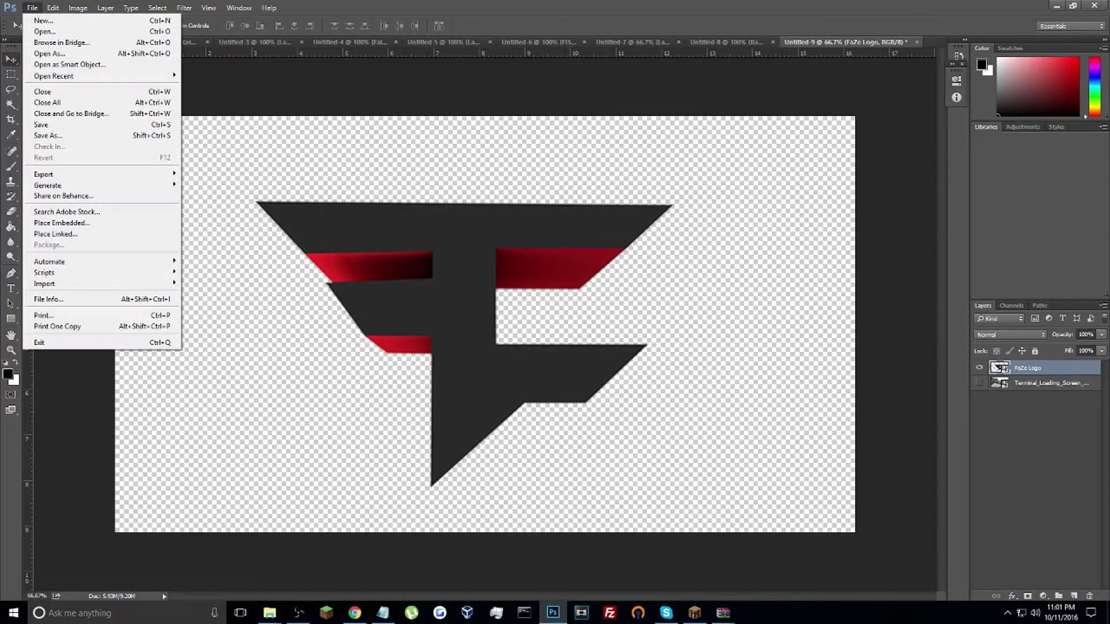
left_click(120, 224)
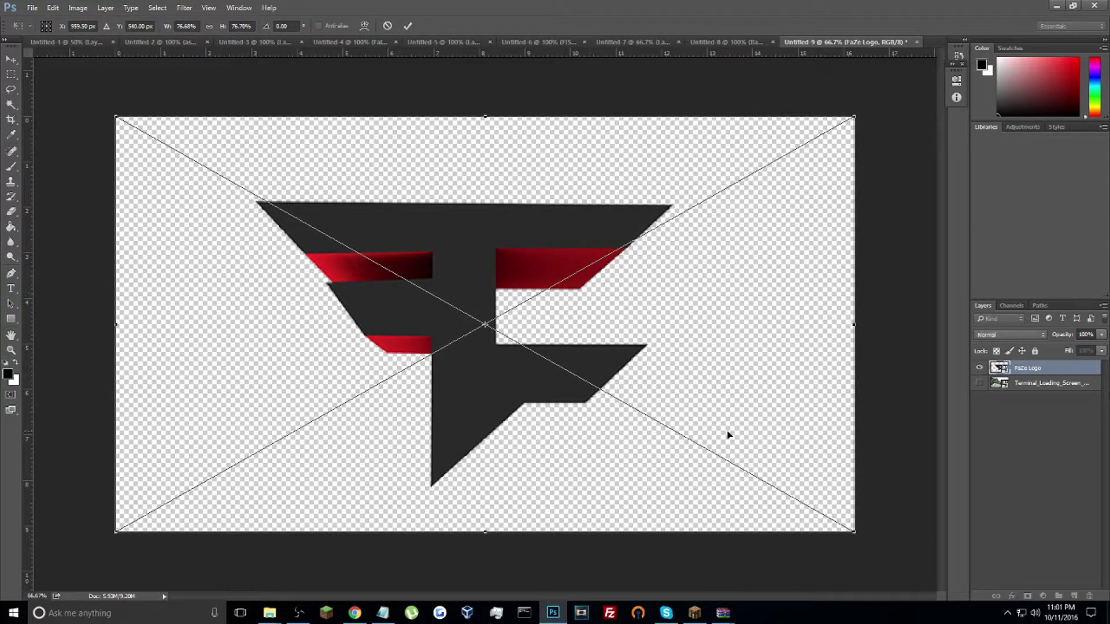
left_click_drag(855, 531, 701, 437)
key("ctrl+z")
left_click_drag(853, 534, 528, 349)
key("ctrl+z")
left_click_drag(855, 529, 860, 484)
left_click_drag(857, 530, 607, 400)
key("ctrl+z")
mouse_move(854, 532)
left_mouse_down()
mouse_move(345, 408)
mouse_move(668, 426)
mouse_move(809, 502)
mouse_move(792, 508)
mouse_move(855, 520)
mouse_move(847, 533)
left_mouse_up()
key("ctrl+z")
key("Return")
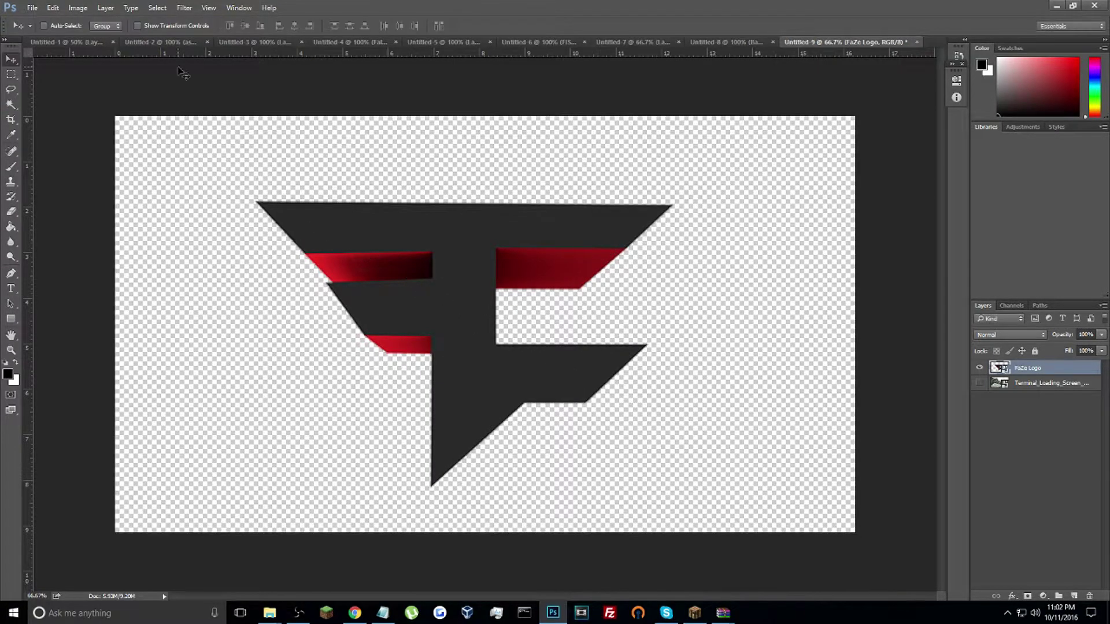
Place the Batman-PNG image embedded, scale it to about 30% and position it over the upper right part of the logo.
left_click(32, 7)
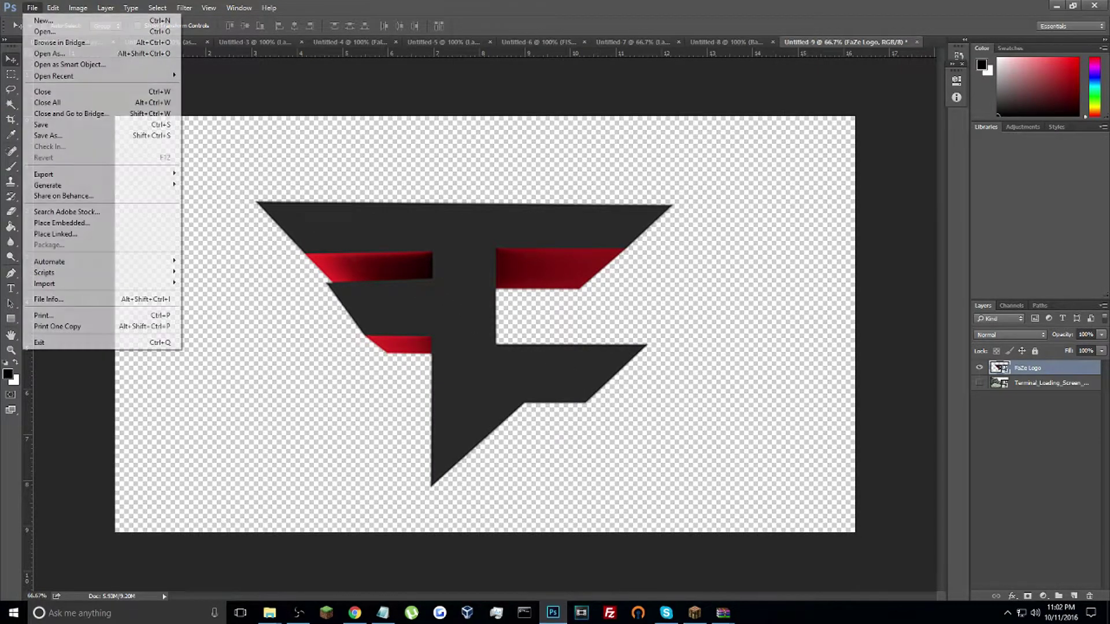
left_click(105, 223)
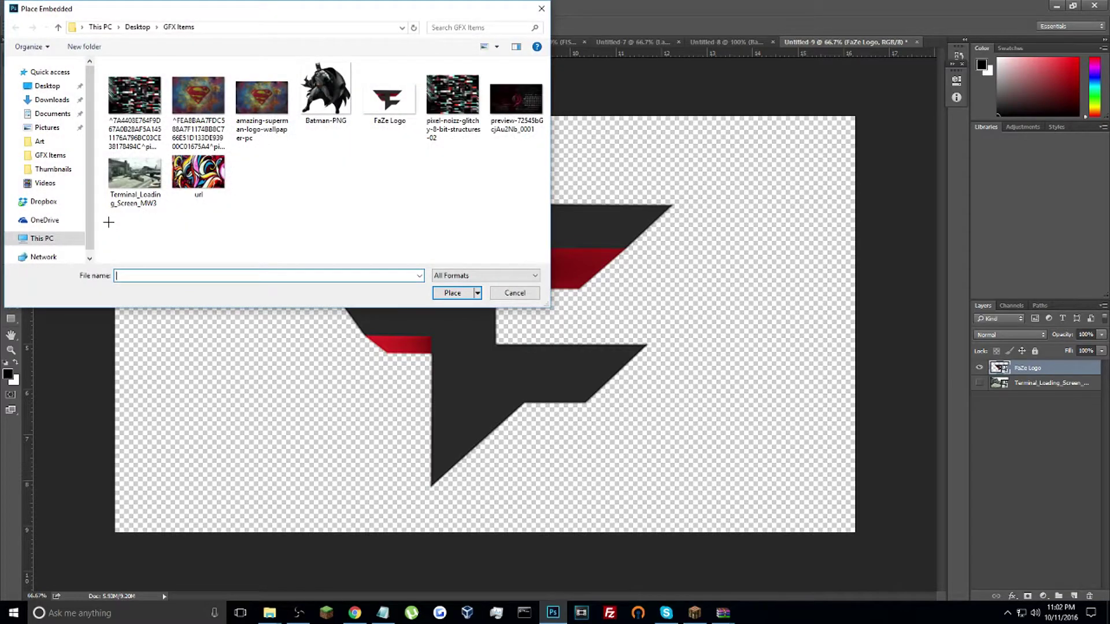
double_click(312, 78)
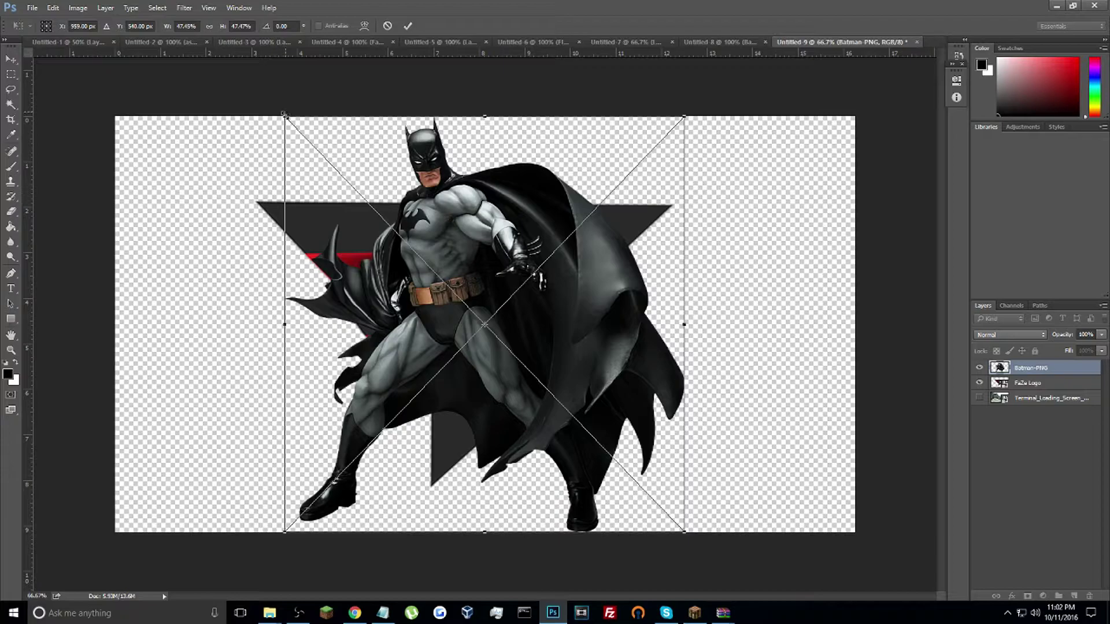
left_click_drag(284, 114, 433, 270)
left_click_drag(493, 366, 482, 222)
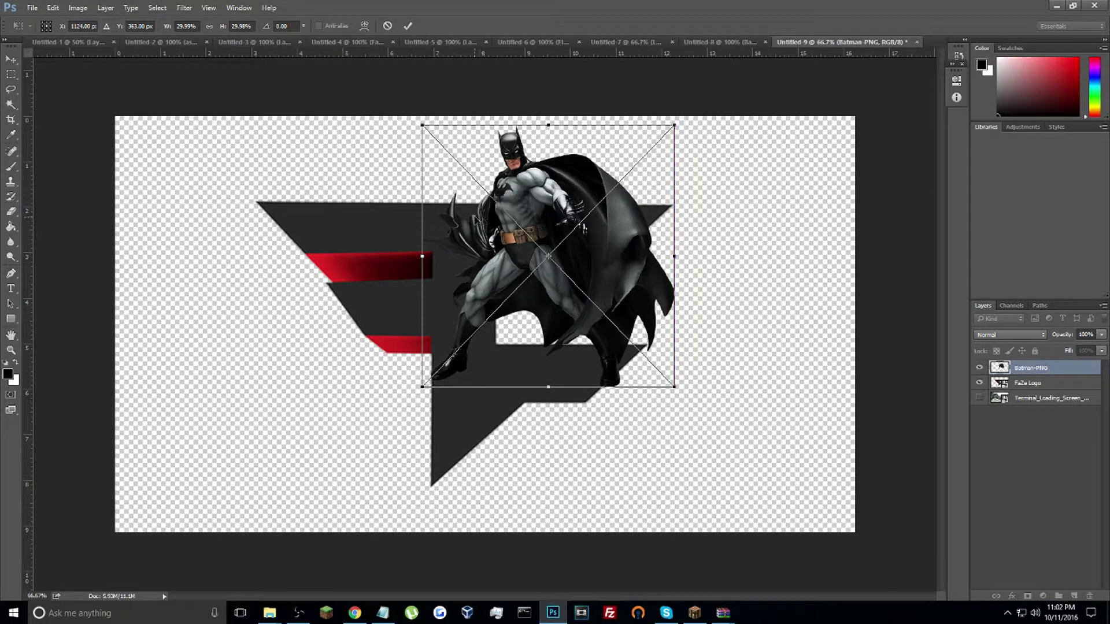
key("Return")
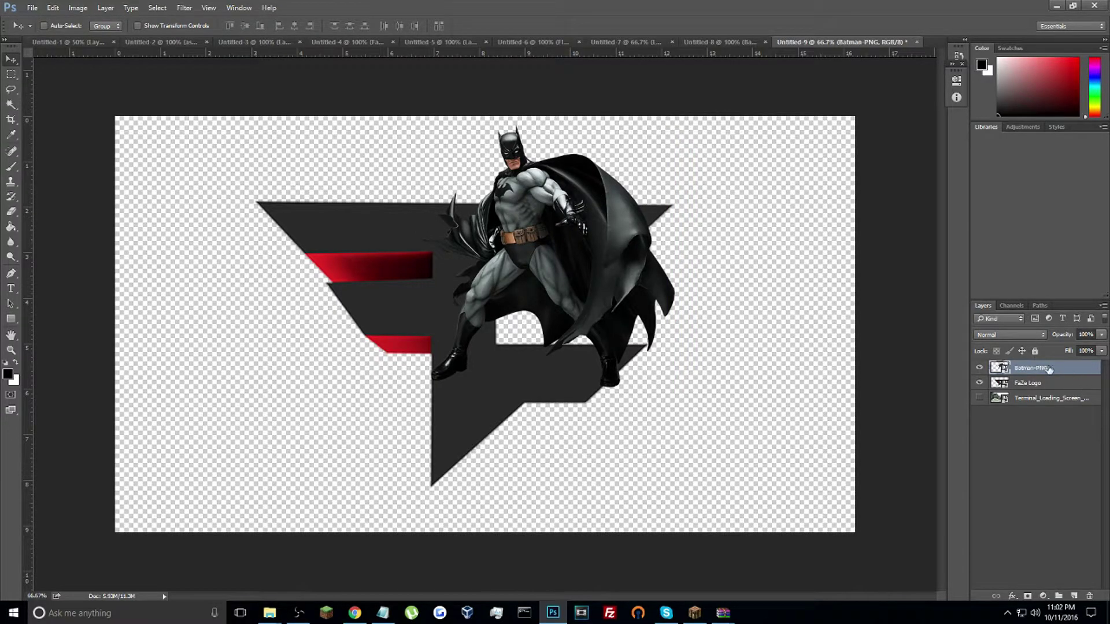
Try clipping the Batman-PNG layer to the FaZe logo and undo the clipping mask.
right_click(1043, 372)
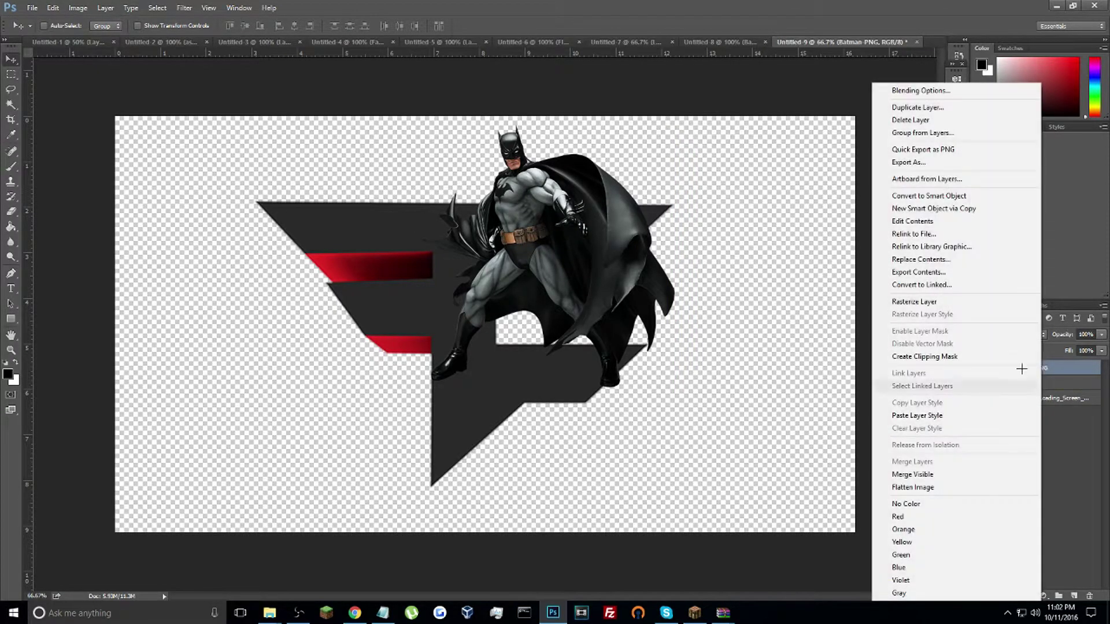
left_click(961, 356)
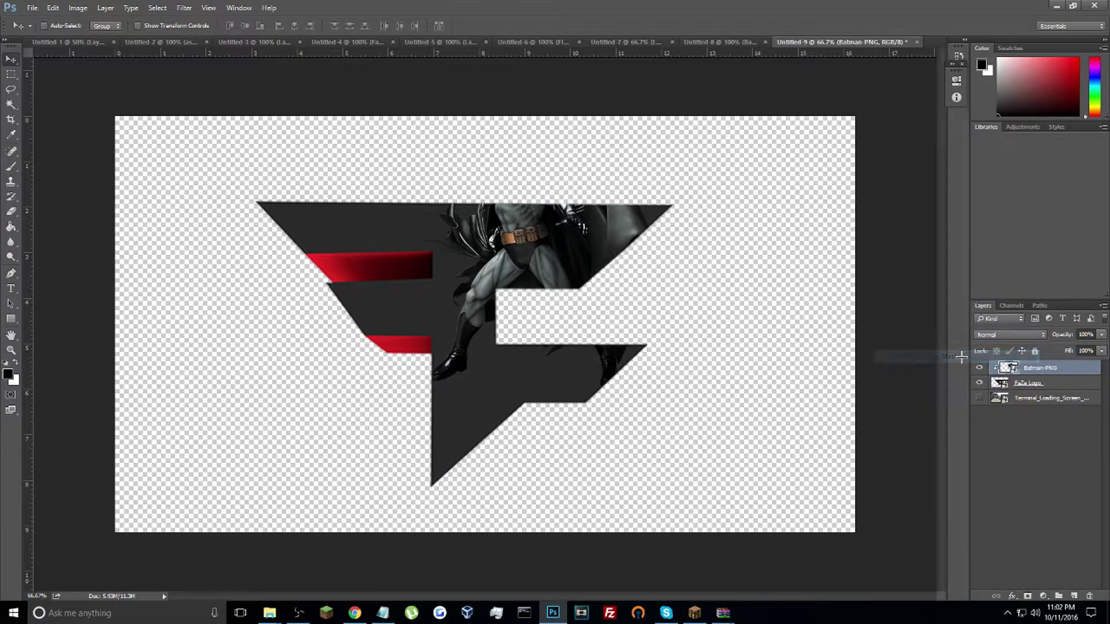
key("ctrl+z")
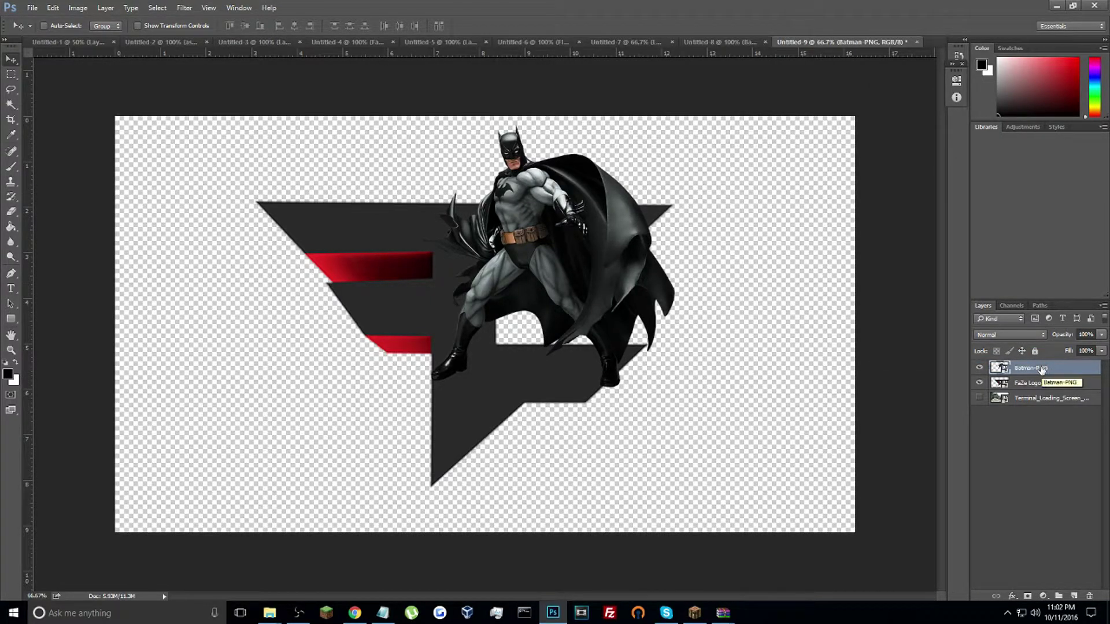
Duplicate the Batman-PNG layer, hide the copy and select the original layer.
key("ctrl+j")
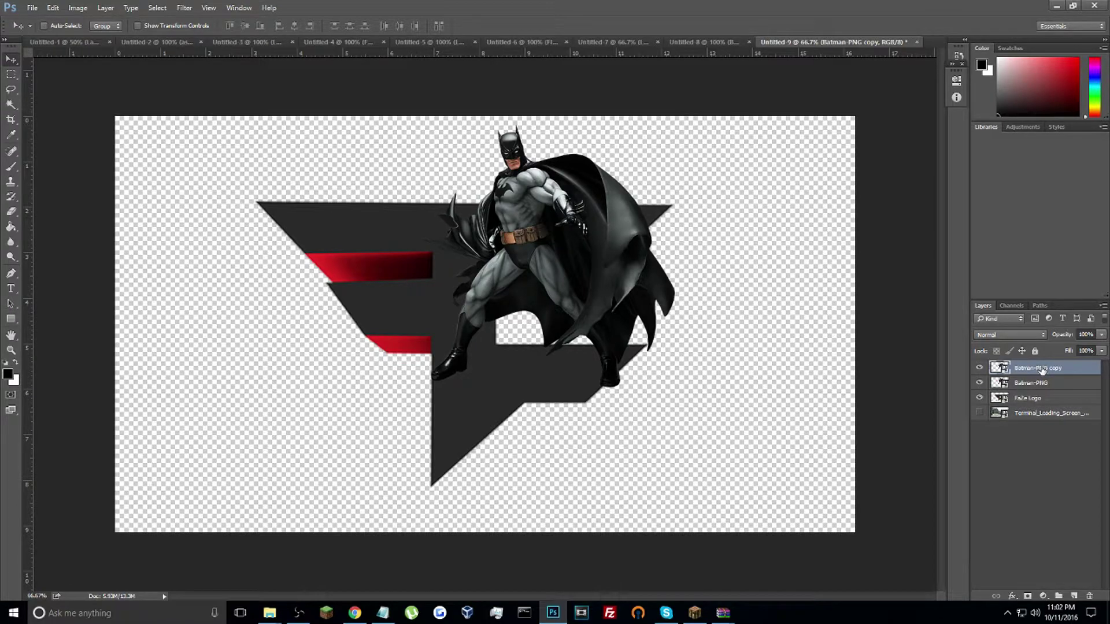
left_click(980, 368)
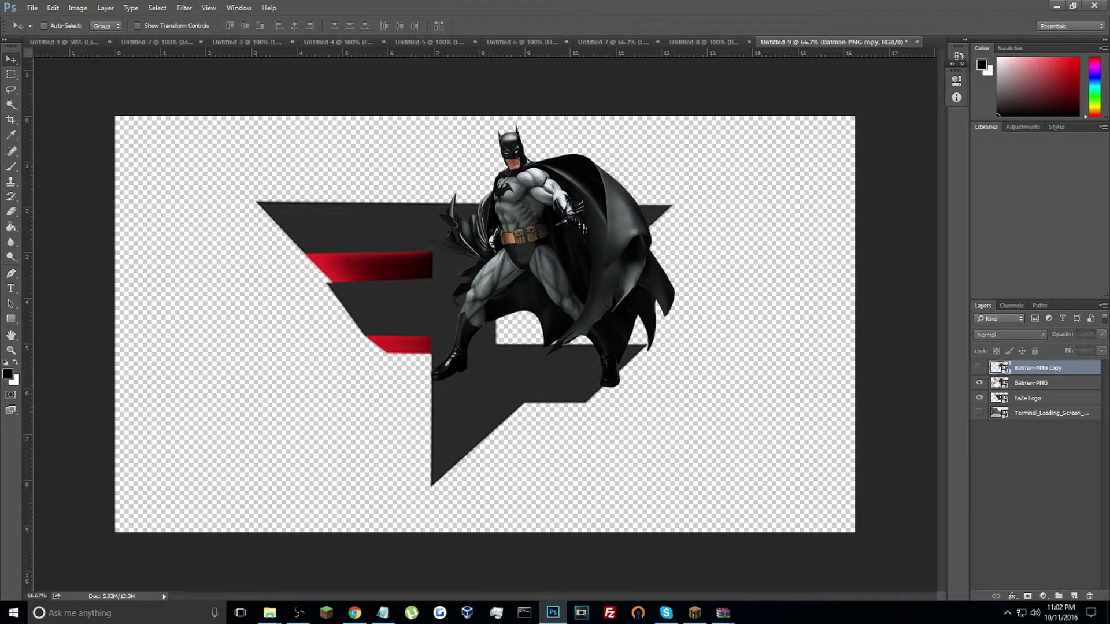
left_click(1031, 382)
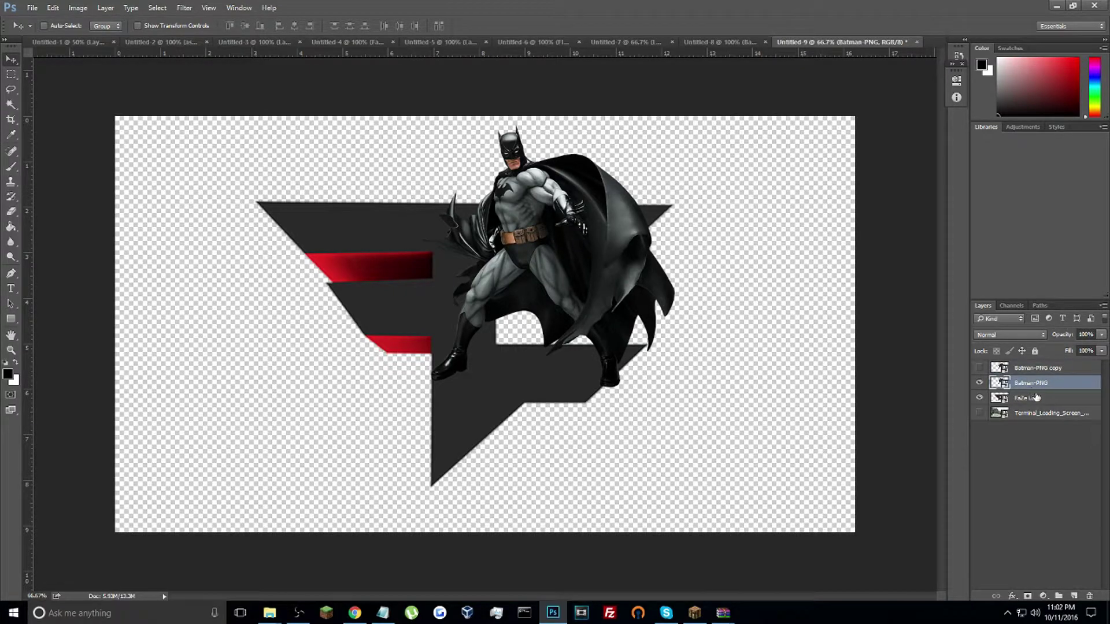
Switch the original Batman-PNG layer's visibility off and on to compare the canvas with and without it.
left_click(978, 384)
left_click(978, 384)
left_click(978, 384)
left_click(978, 384)
left_click(978, 384)
left_click(978, 384)
left_click(978, 383)
left_click(978, 383)
left_click(978, 383)
left_click(978, 382)
left_click(978, 383)
left_click(978, 383)
left_click(980, 382)
left_click(979, 383)
Create a clipping mask that confines the original Batman-PNG layer to the FaZe logo.
right_click(1042, 384)
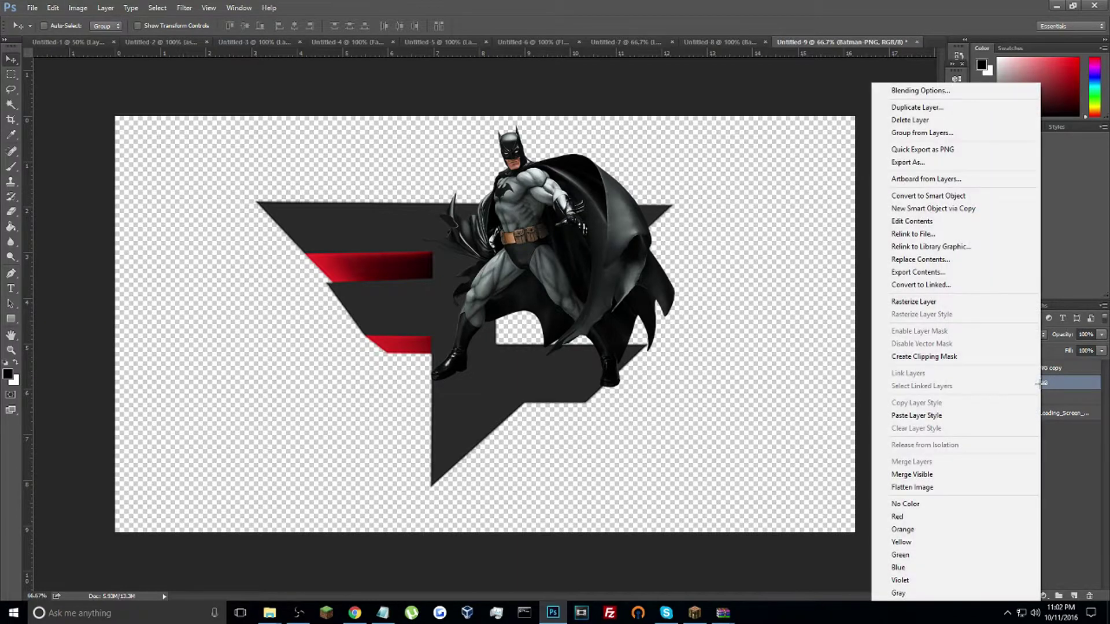
left_click(1042, 383)
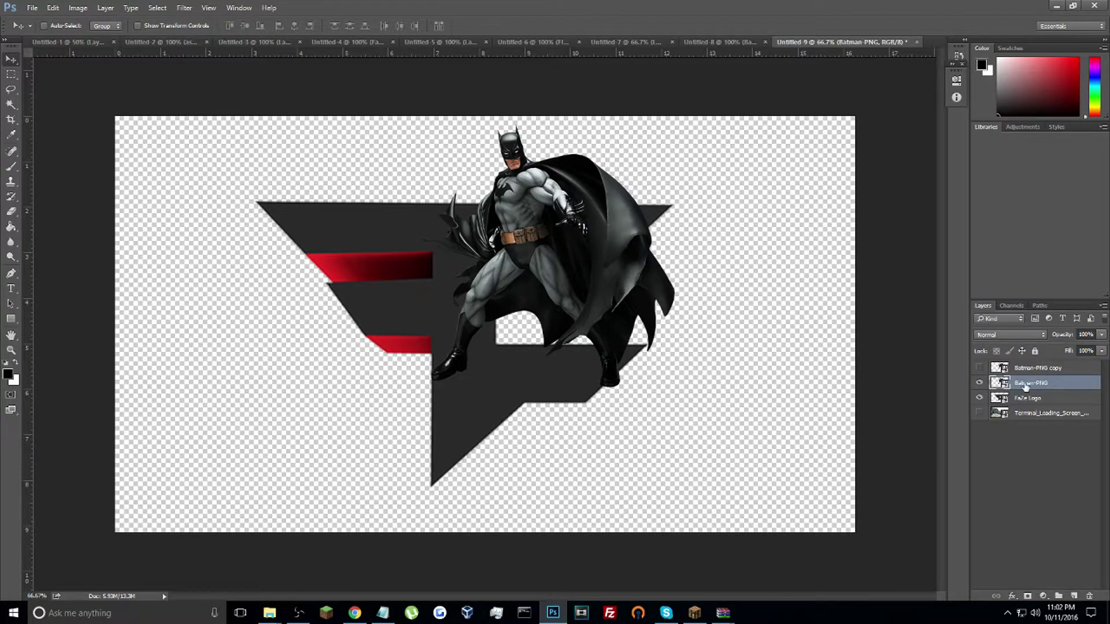
right_click(1034, 384)
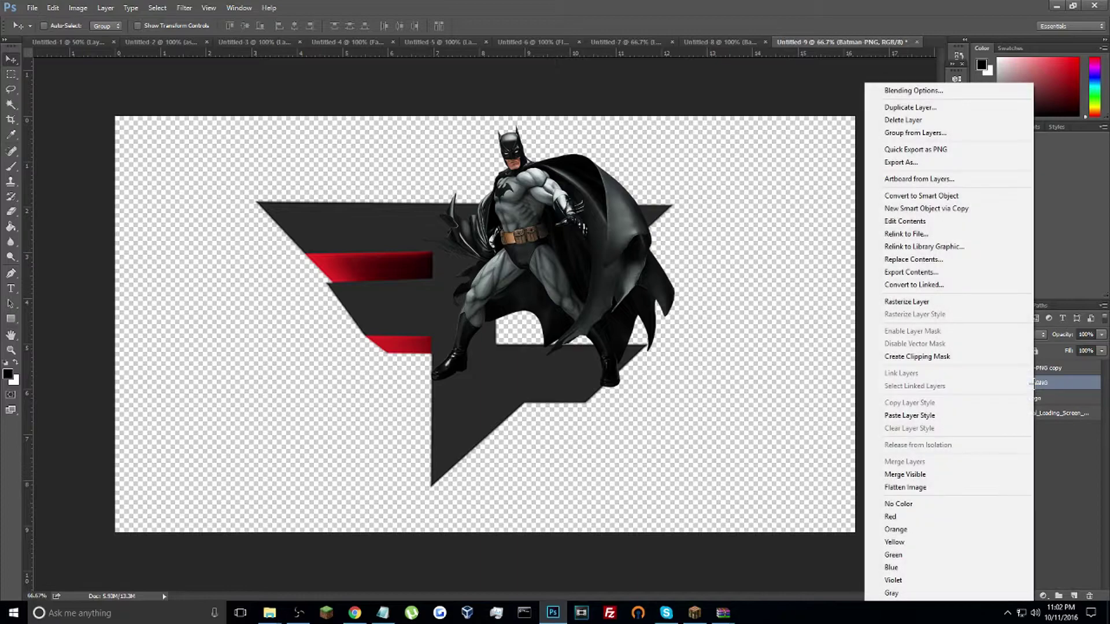
left_click(941, 356)
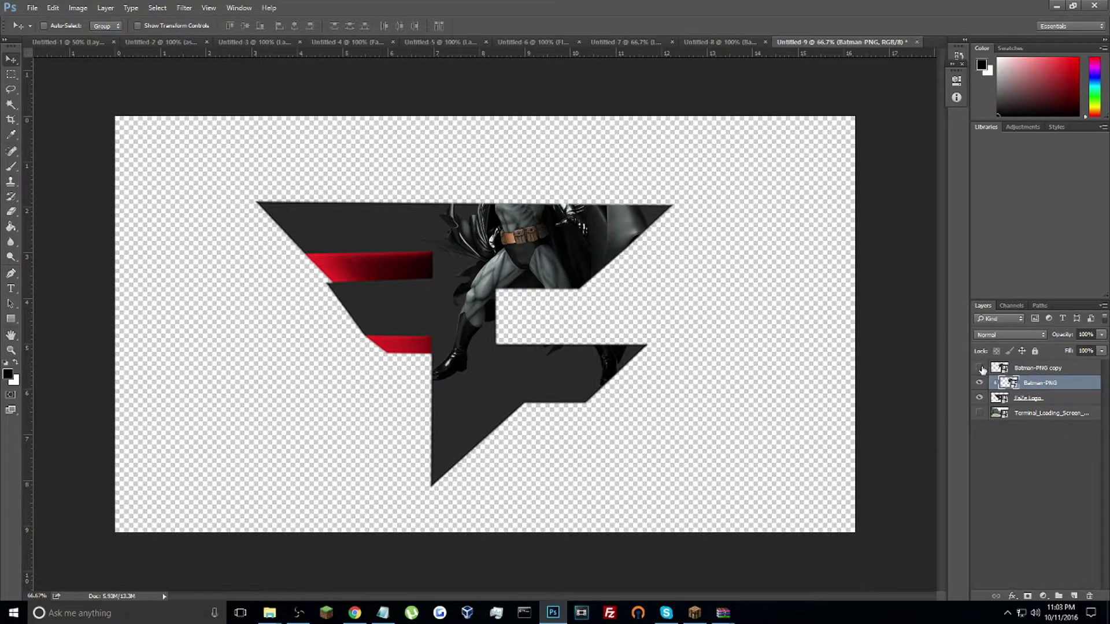
Rasterize the clipped Batman-PNG layer and the FaZe Logo layer together and merge them into one layer.
left_click(1033, 399, "shift")
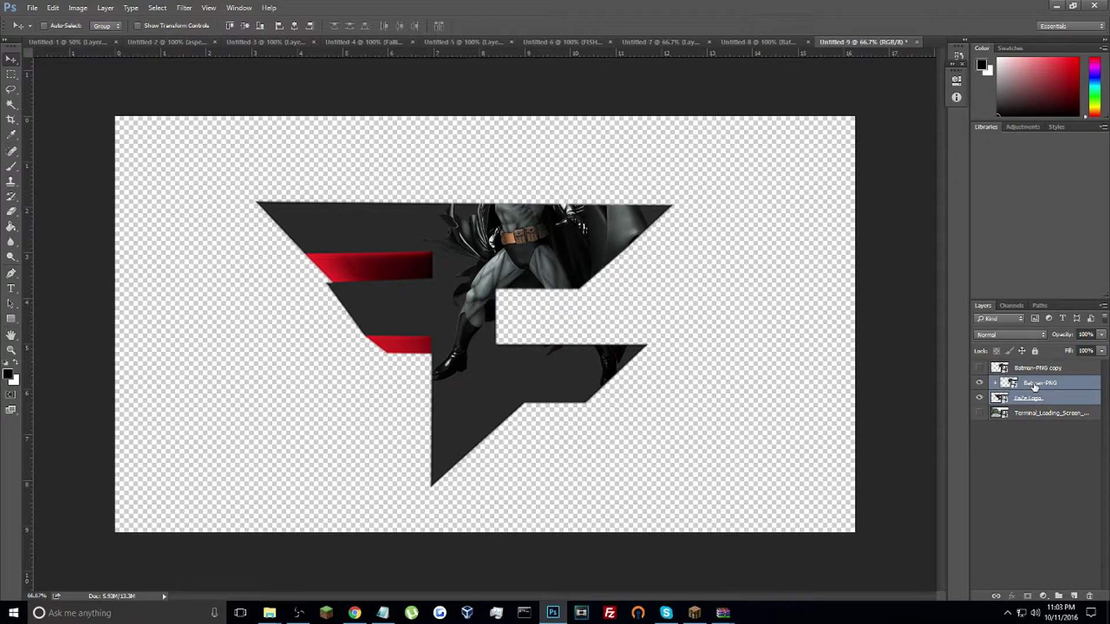
left_click(1034, 384)
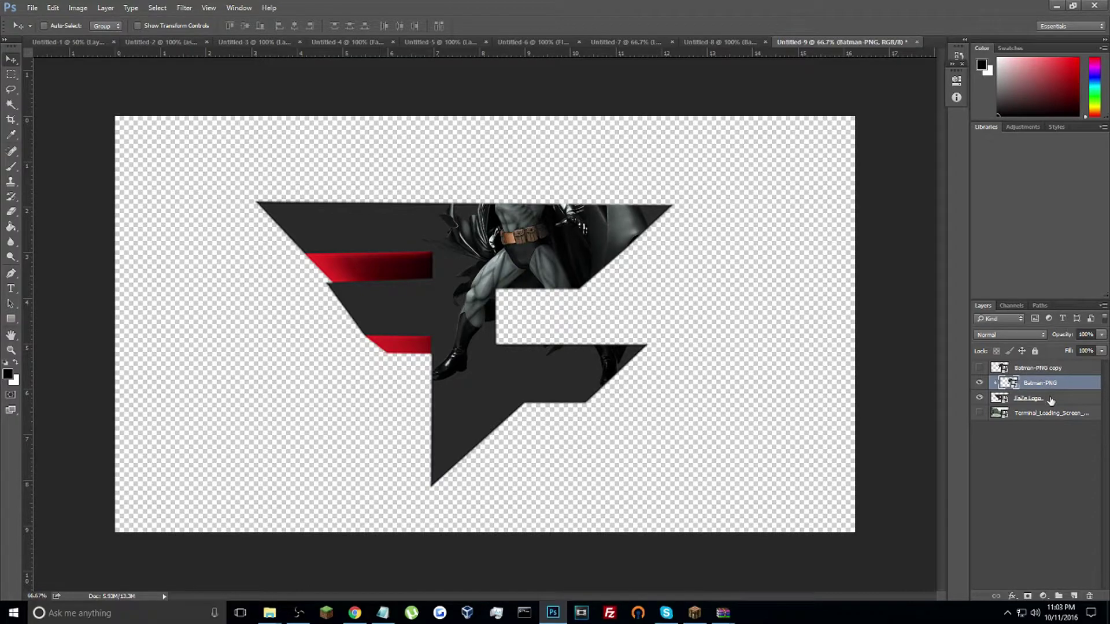
left_click(1050, 400, "ctrl")
right_click(1050, 400)
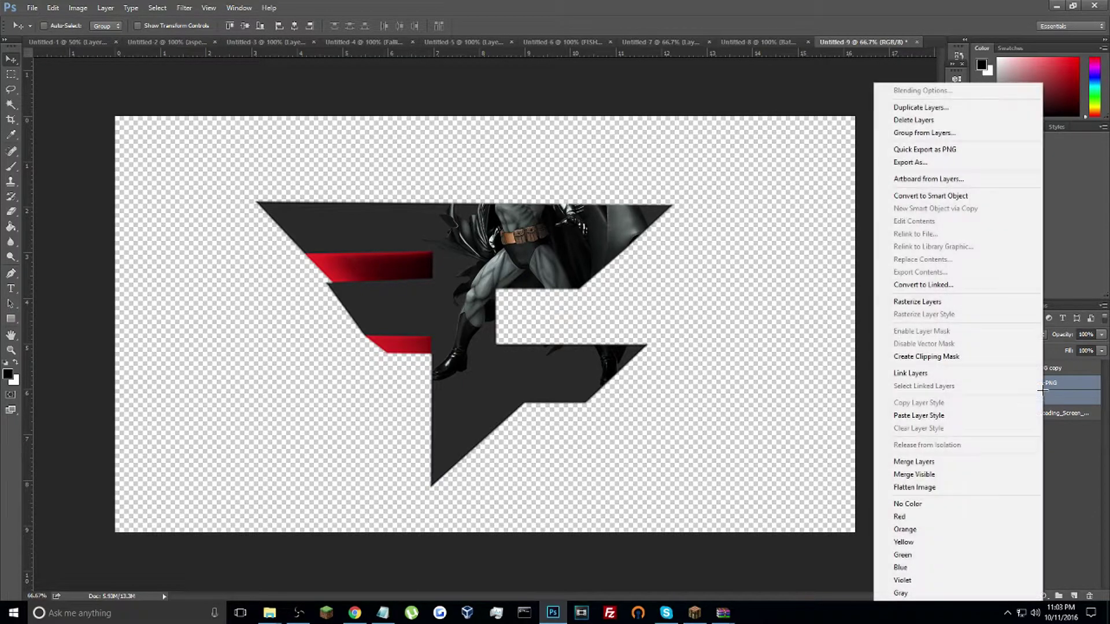
left_click(924, 301)
right_click(1017, 430)
left_click(948, 462)
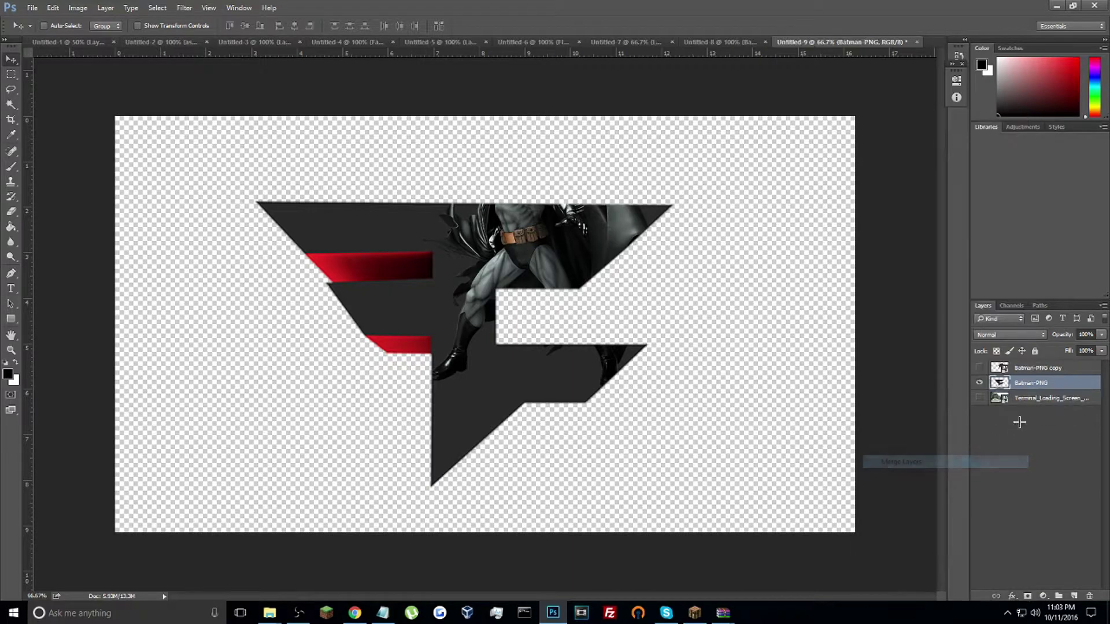
Show the Batman-PNG copy layer and lower its opacity to 49%.
left_click(979, 368)
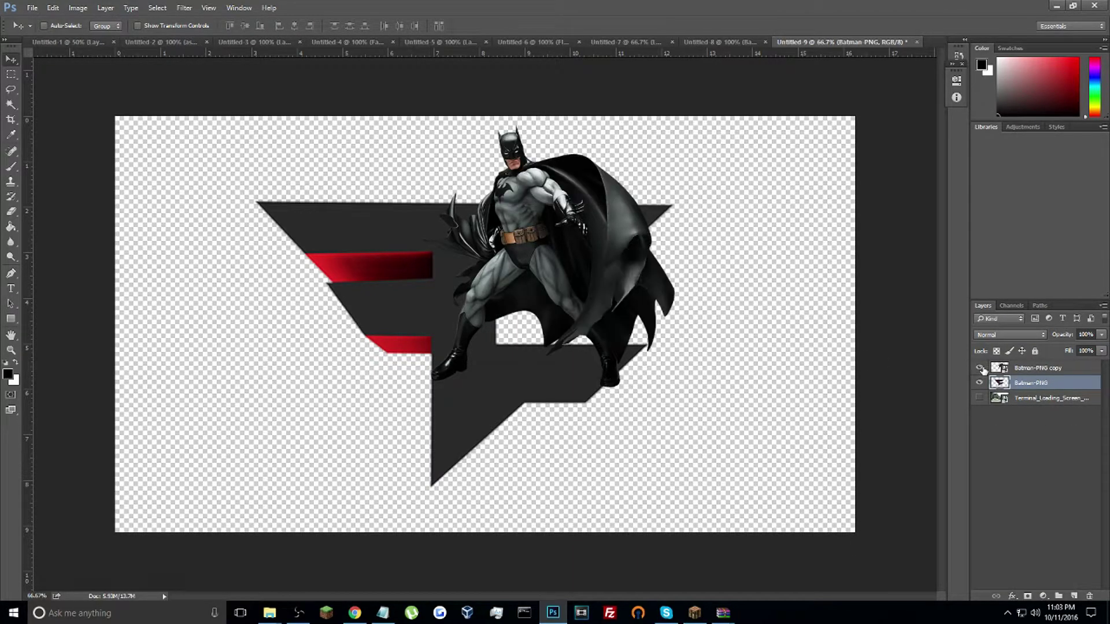
left_click(1020, 368)
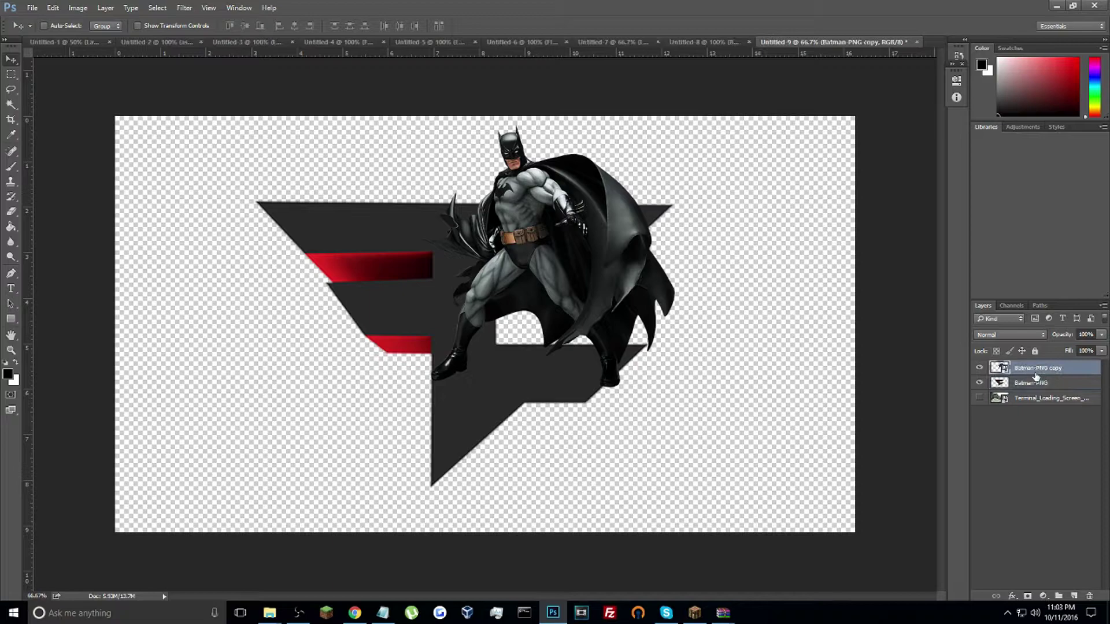
left_click(1103, 334)
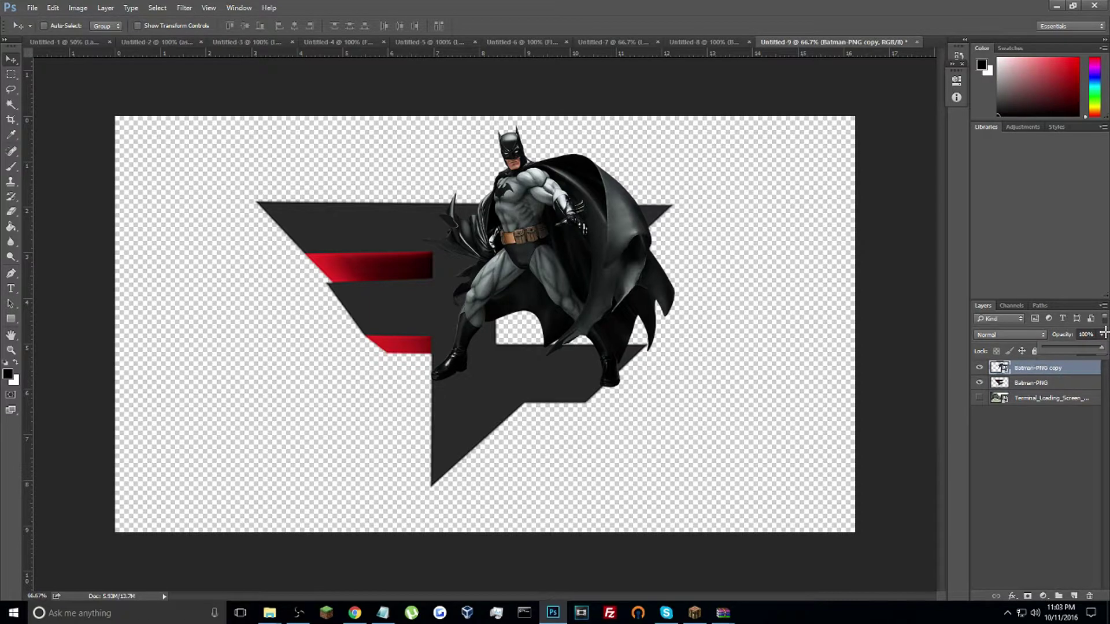
left_click(1072, 346)
left_click_drag(1072, 347, 1070, 346)
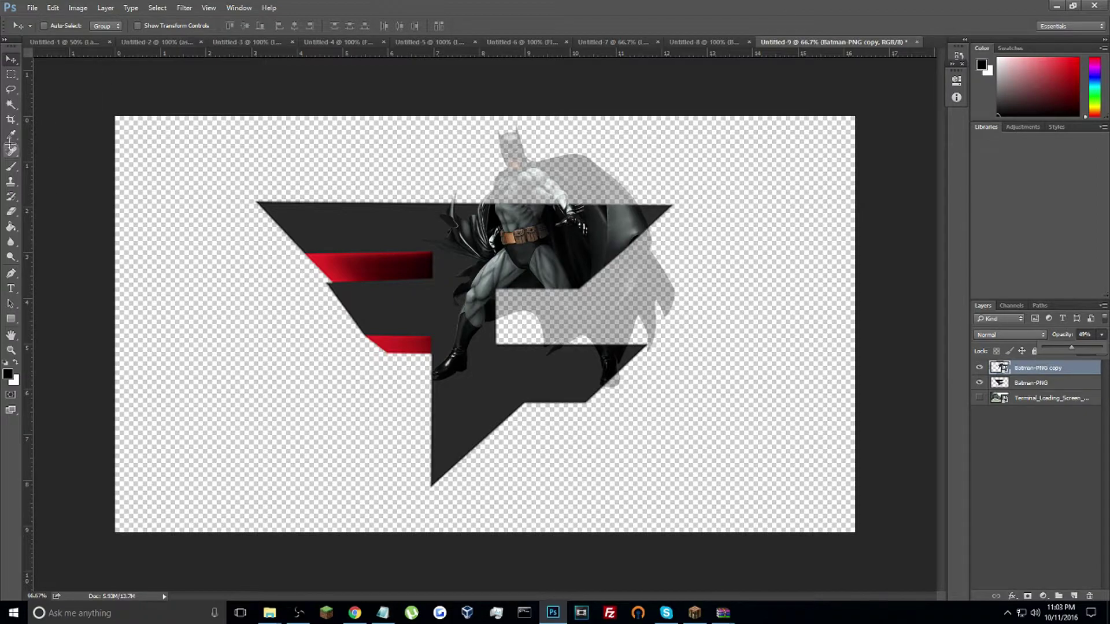
Set up the Eraser with a round brush of 80 px size and 100% hardness.
left_click(11, 211)
left_click(11, 210)
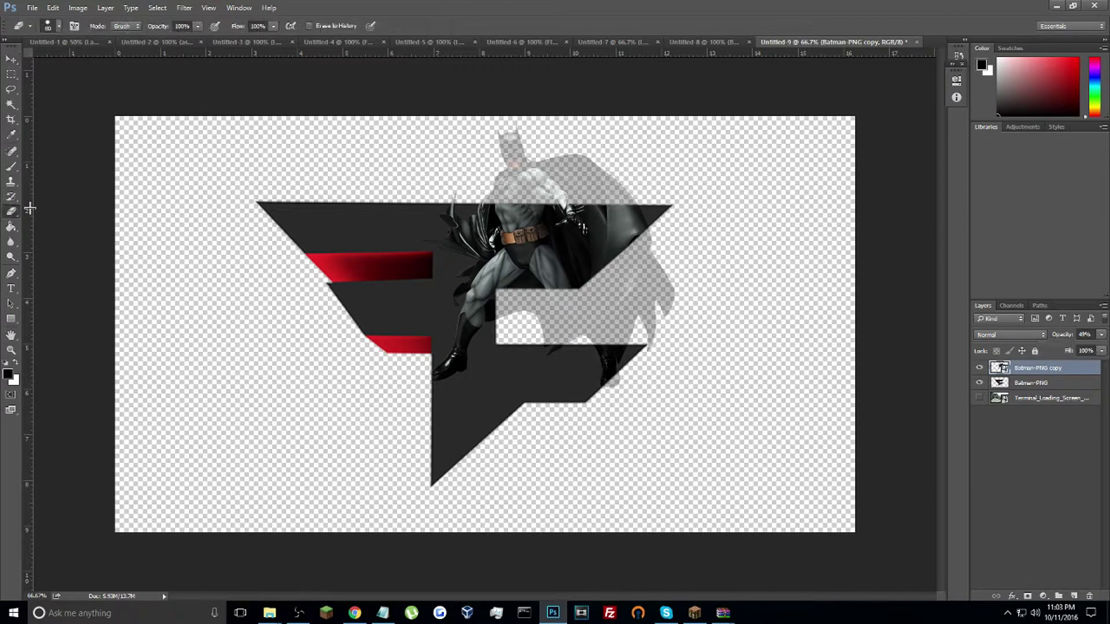
left_click(57, 25)
left_click(58, 25)
left_click(53, 26)
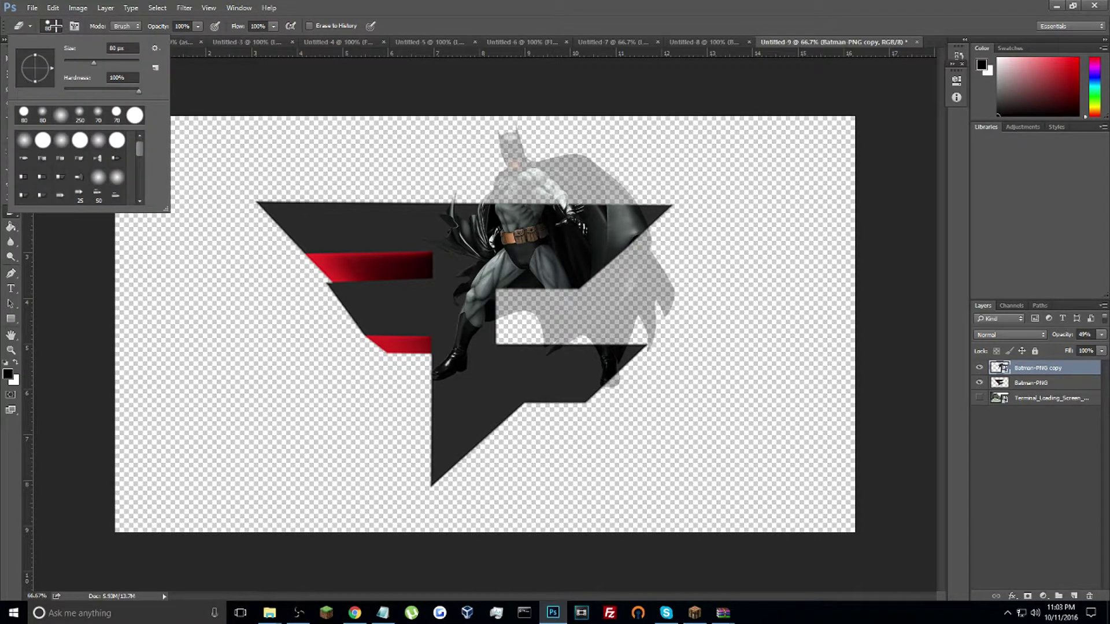
left_click(136, 93)
mouse_move(134, 90)
left_mouse_down()
mouse_move(66, 94)
mouse_move(189, 94)
left_mouse_up()
mouse_move(94, 62)
left_mouse_down()
mouse_move(107, 65)
mouse_move(92, 67)
left_mouse_up()
type("80")
key("Return")
left_click(215, 137)
Rasterize the Batman-PNG copy smart object so it can be erased.
left_click(617, 238)
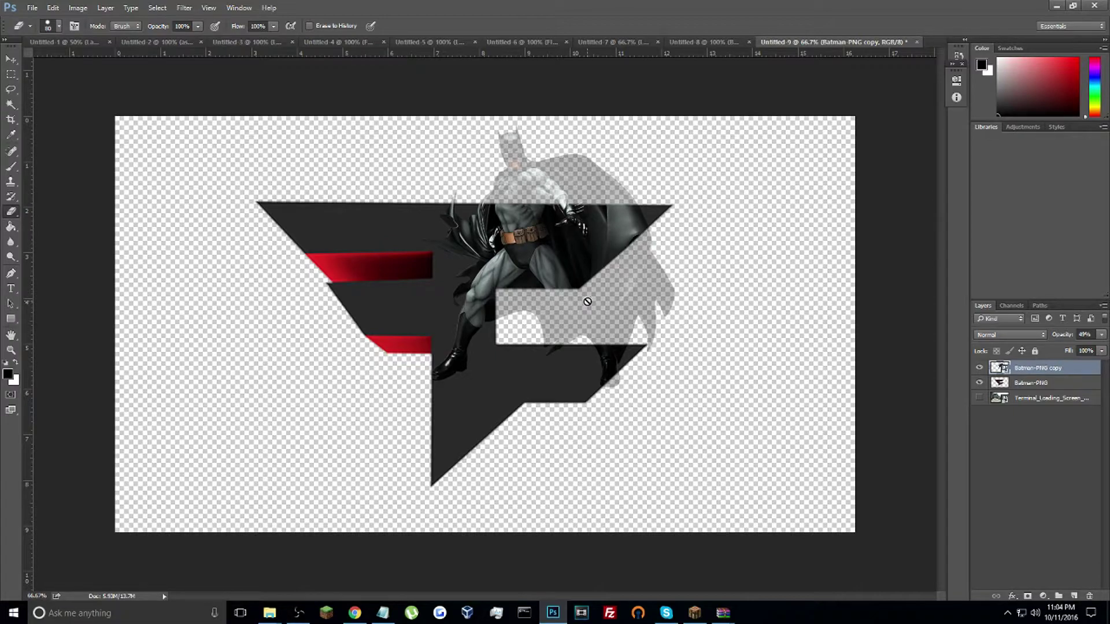
left_click(613, 289)
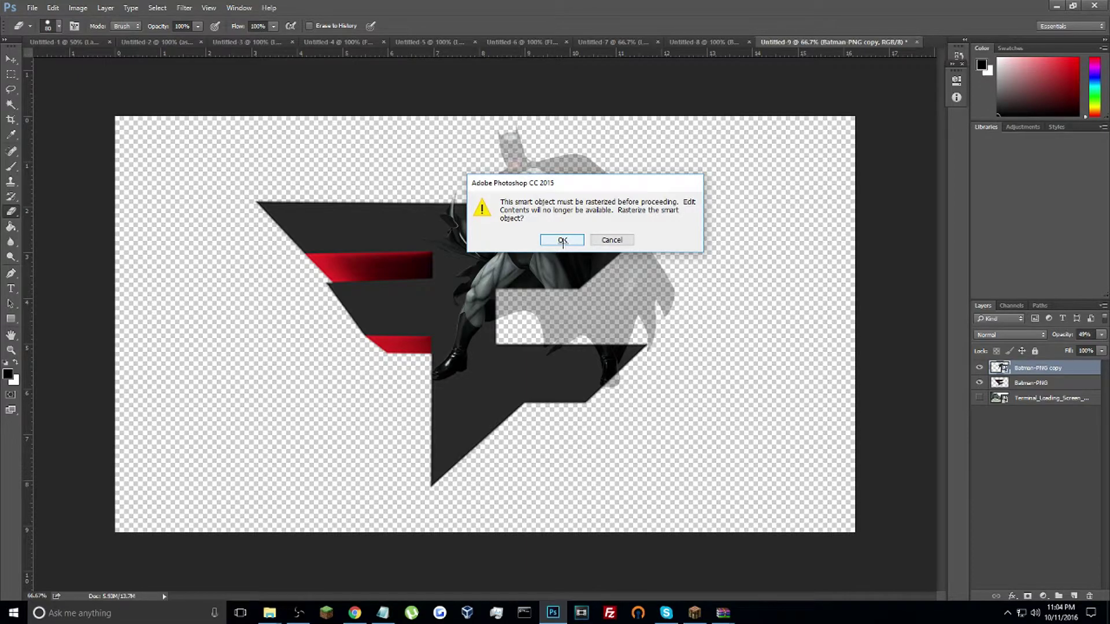
left_click(563, 241)
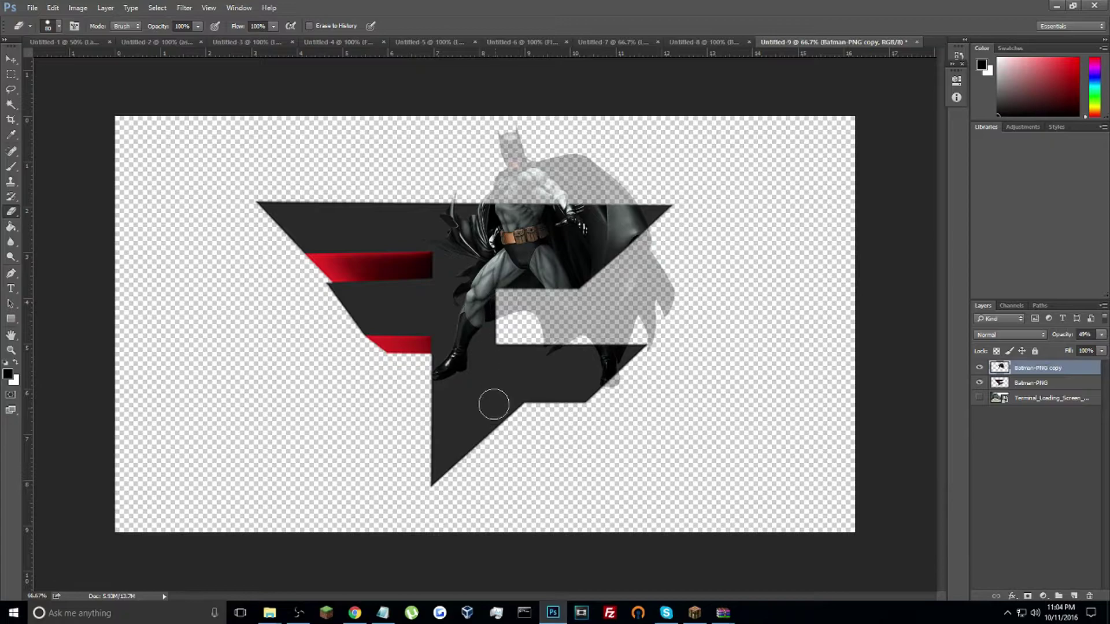
Resize the Eraser brush to 200 px.
key("bracketright")
key("bracketright")
key("bracketright")
key("bracketright")
key("bracketright")
key("bracketright")
key("bracketright")
key("bracketright")
key("bracketright")
key("bracketright")
key("bracketright")
key("bracketright")
key("bracketright")
key("bracketright")
key("bracketright")
key("bracketright")
key("bracketright")
key("bracketleft")
key("bracketleft")
key("bracketleft")
key("bracketleft")
key("bracketleft")
key("bracketleft")
key("bracketleft")
key("bracketleft")
key("bracketleft")
key("bracketleft")
key("bracketleft")
key("bracketleft")
key("bracketleft")
key("bracketleft")
key("bracketleft")
key("bracketleft")
key("bracketleft")
key("bracketleft")
key("bracketleft")
key("bracketleft")
key("bracketright")
key("bracketright")
key("bracketright")
key("bracketright")
key("bracketright")
key("bracketright")
key("bracketright")
key("bracketright")
key("bracketleft")
key("bracketleft")
key("bracketleft")
key("bracketleft")
key("bracketleft")
key("bracketleft")
key("bracketleft")
key("bracketleft")
key("bracketleft")
key("bracketleft")
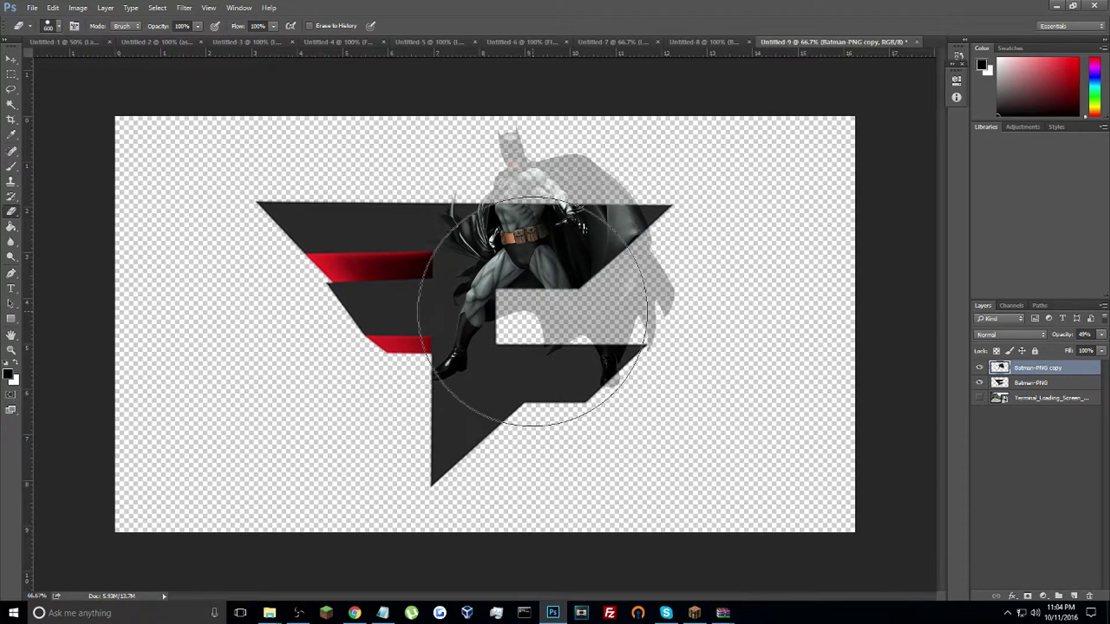
key("bracketright")
key("bracketright")
key("bracketright")
key("bracketright")
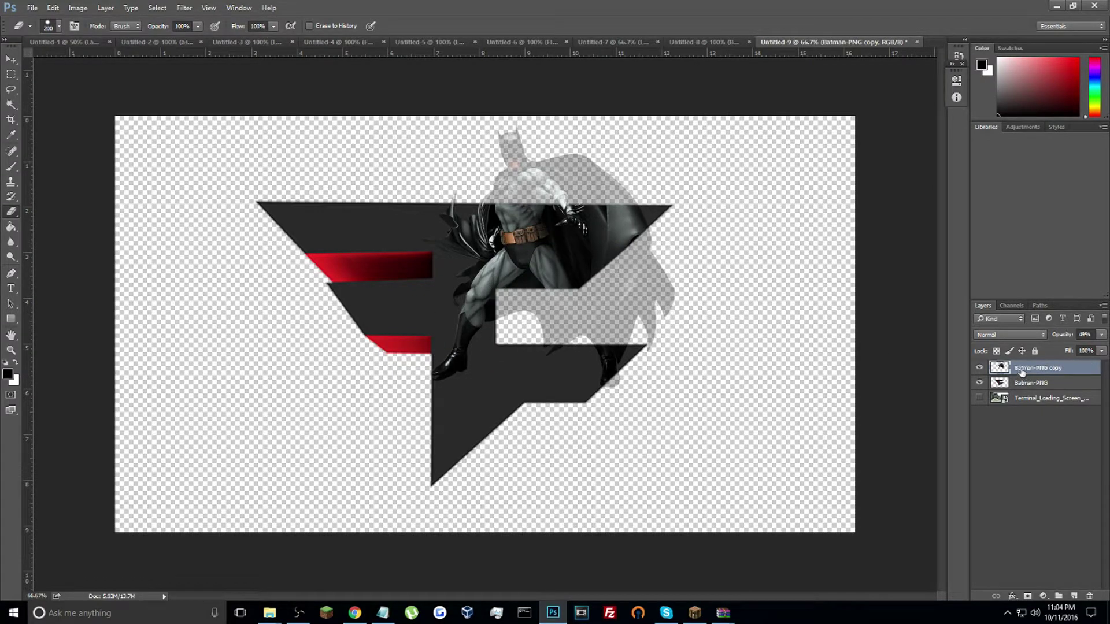
Erase the Batman-PNG copy below the logo's top edge, keeping only the head, shoulders and cape that rise above it.
left_click(978, 368)
left_click(979, 368)
mouse_move(491, 367)
left_mouse_down()
mouse_move(487, 340)
mouse_move(506, 321)
mouse_move(611, 317)
mouse_move(594, 375)
mouse_move(590, 359)
mouse_move(448, 363)
mouse_move(457, 373)
mouse_move(613, 260)
mouse_move(655, 249)
left_mouse_up()
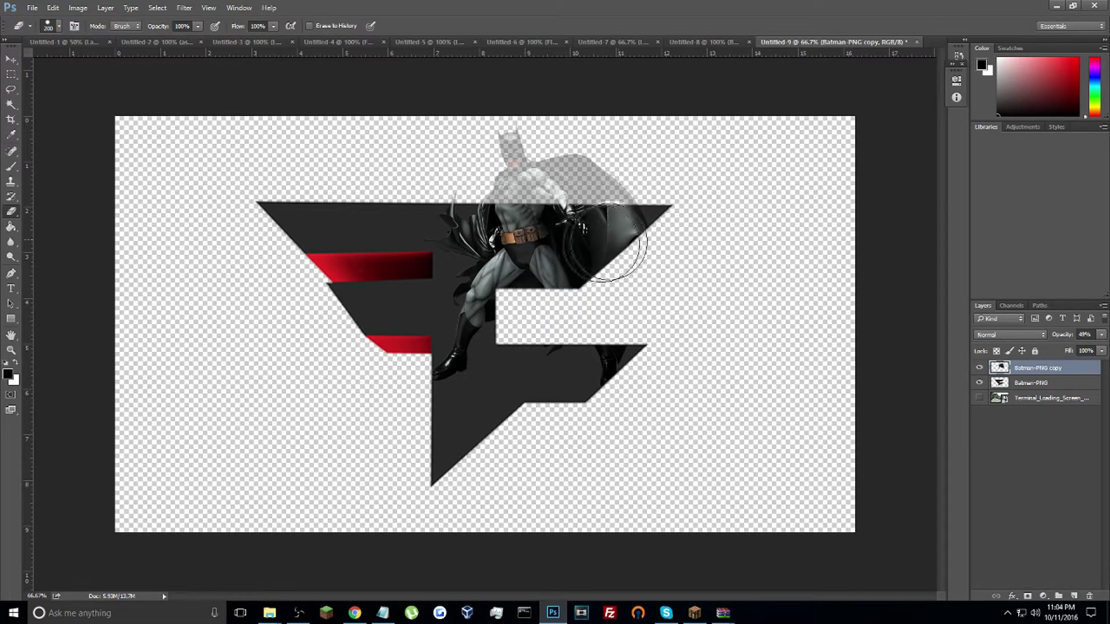
key("ctrl+z")
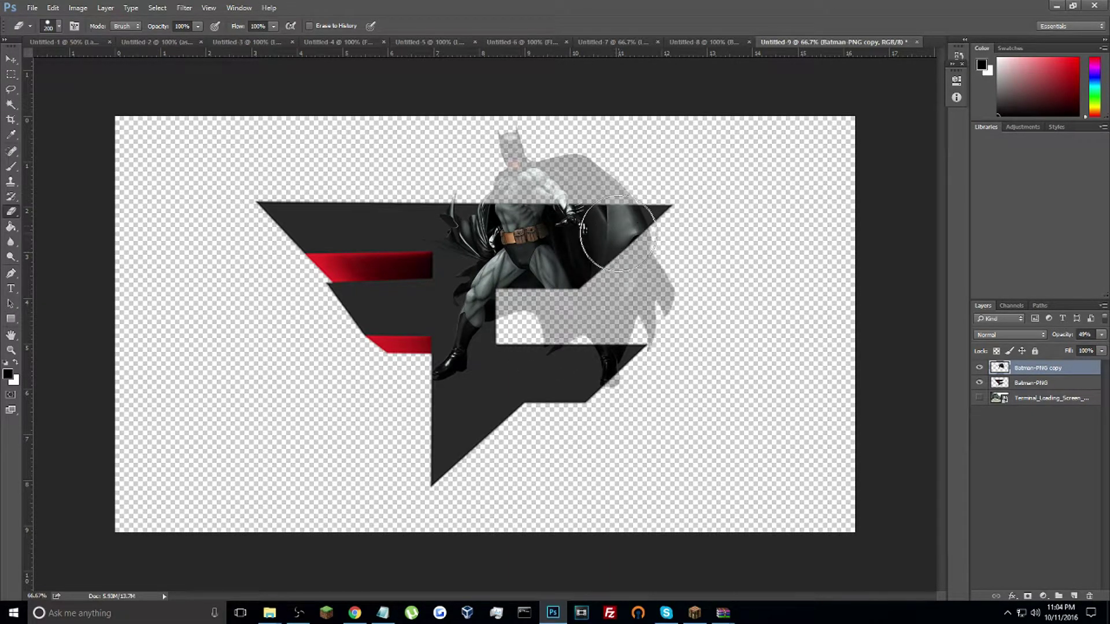
mouse_move(653, 259)
left_mouse_down()
mouse_move(683, 285)
mouse_move(541, 303)
mouse_move(619, 367)
mouse_move(580, 293)
left_mouse_up()
mouse_move(526, 259)
left_mouse_down()
mouse_move(567, 265)
mouse_move(624, 249)
left_mouse_up()
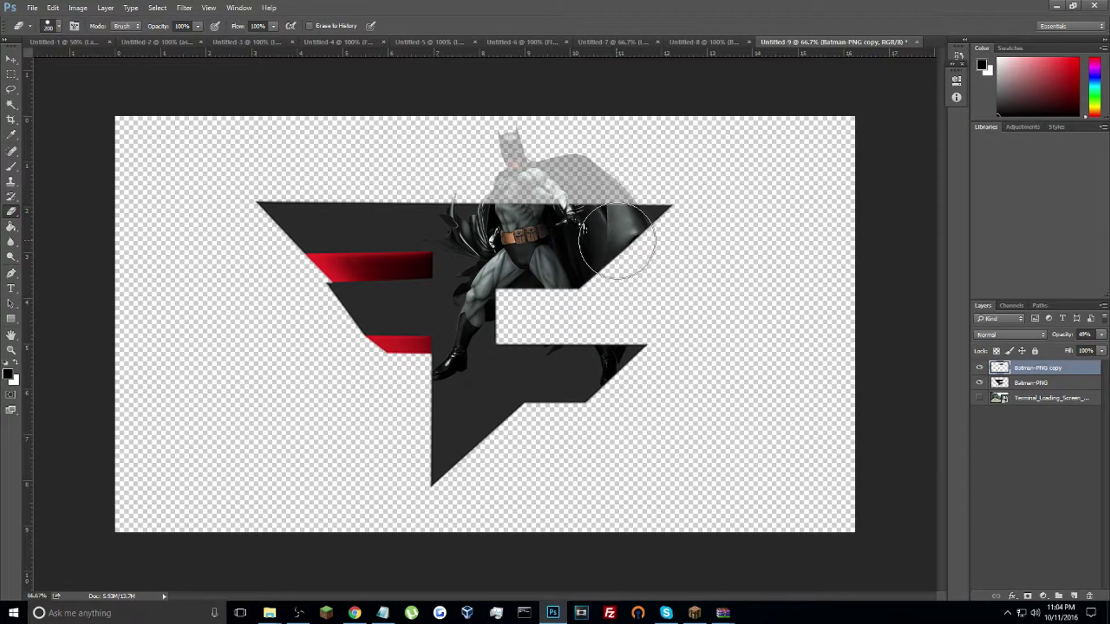
Inspect the erased areas around Batman's legs and cape along the logo's edges at 200% zoom.
key("ctrl+plus")
key("ctrl+plus")
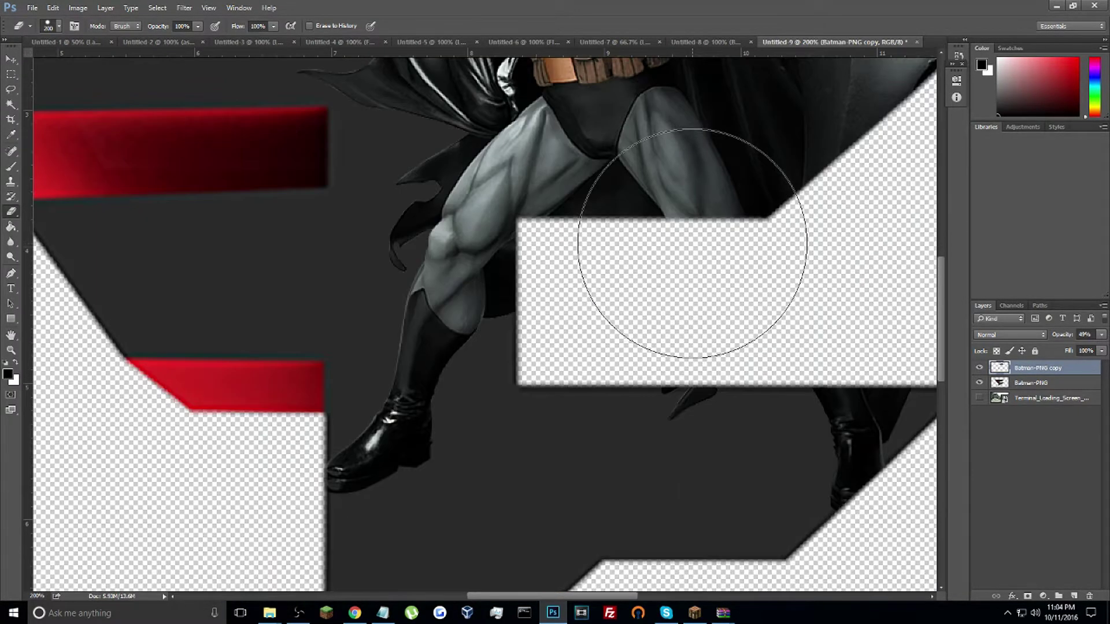
scroll(690, 242, "up", 15)
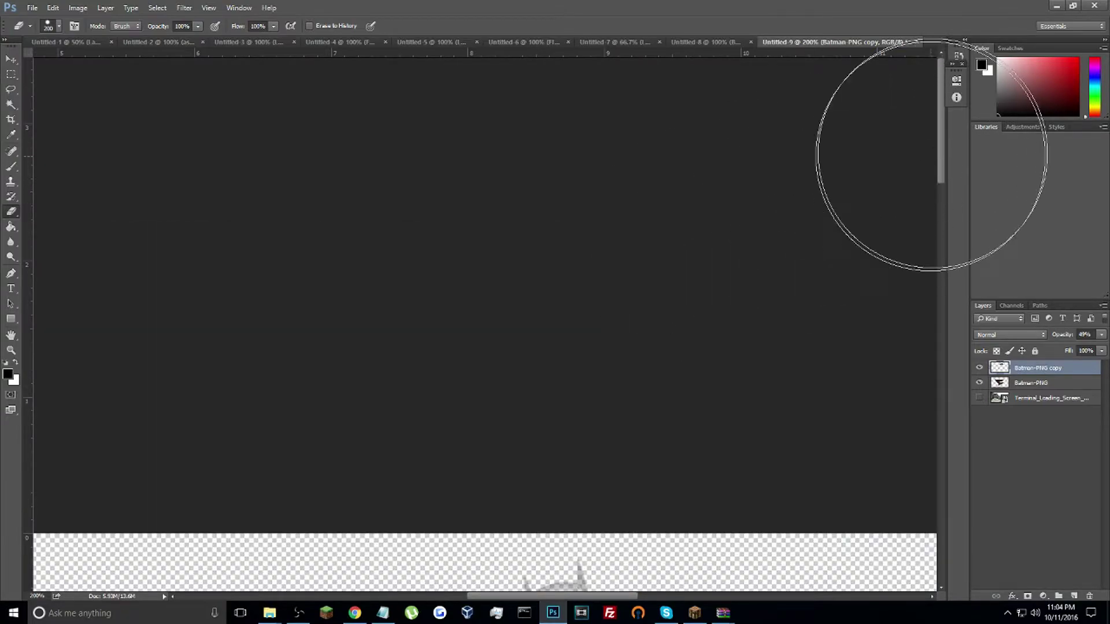
left_click_drag(940, 141, 941, 308)
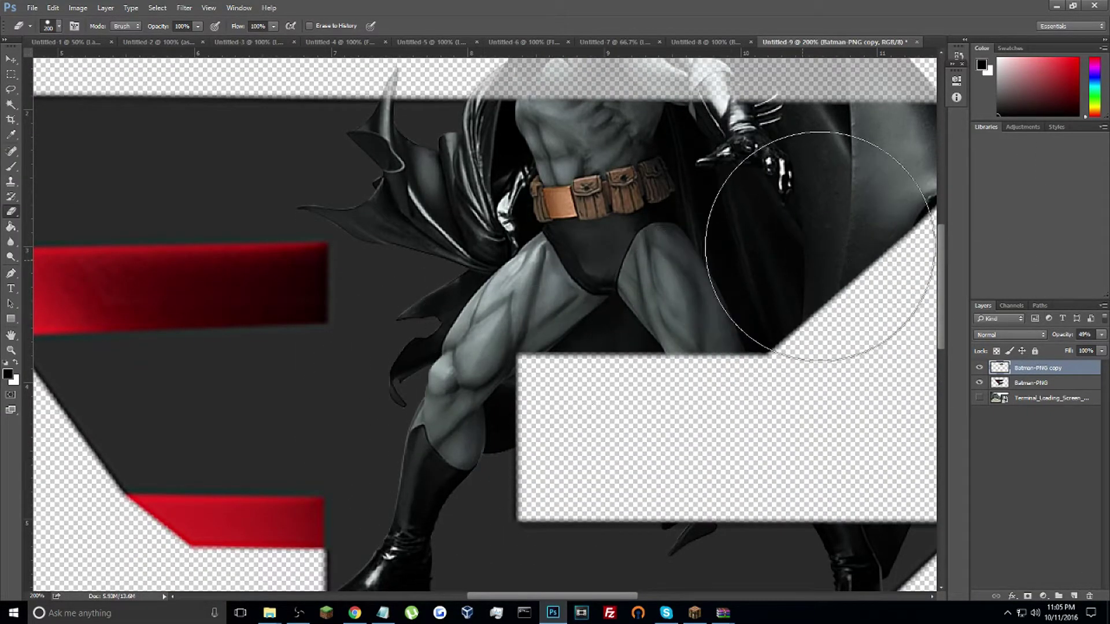
left_click_drag(514, 596, 547, 595)
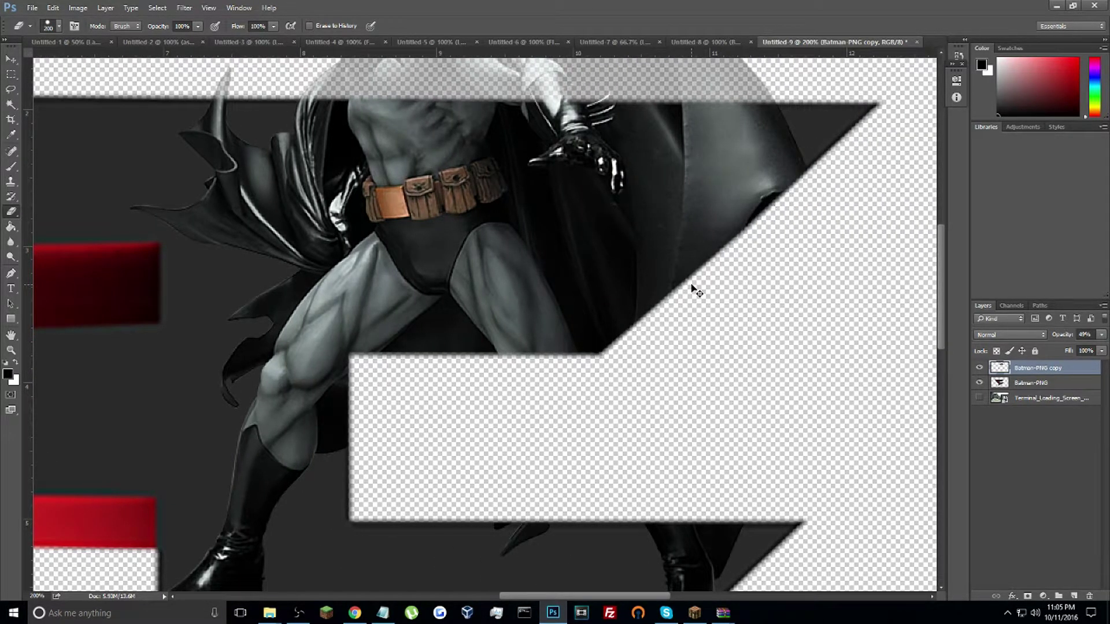
key("ctrl+minus")
key("ctrl+minus")
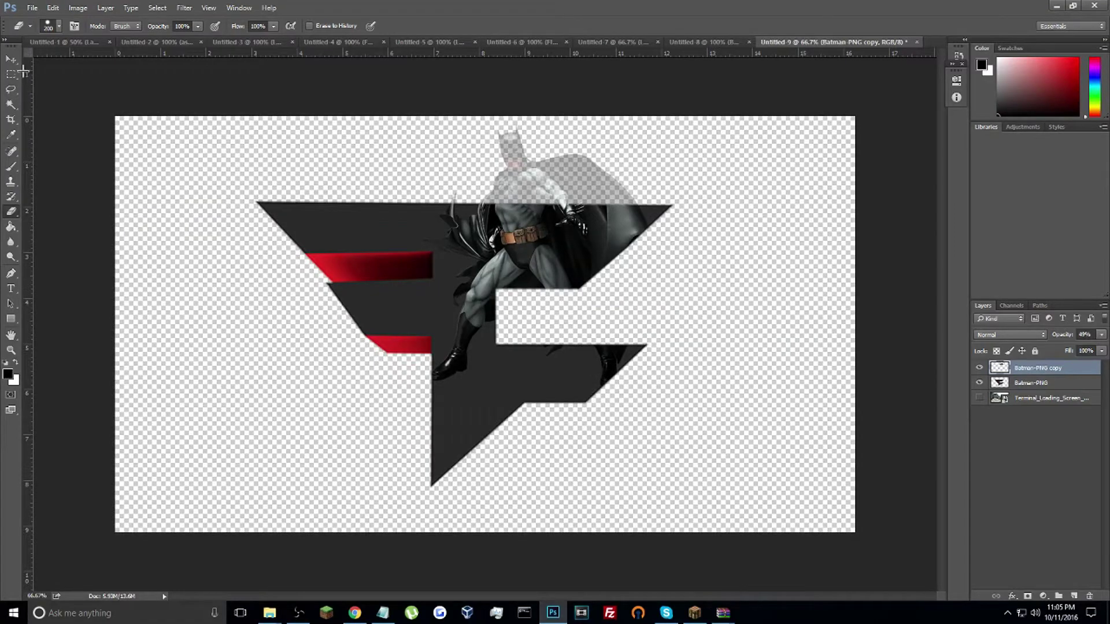
Raise the Batman-PNG copy layer's opacity back to 100%.
left_click(10, 60)
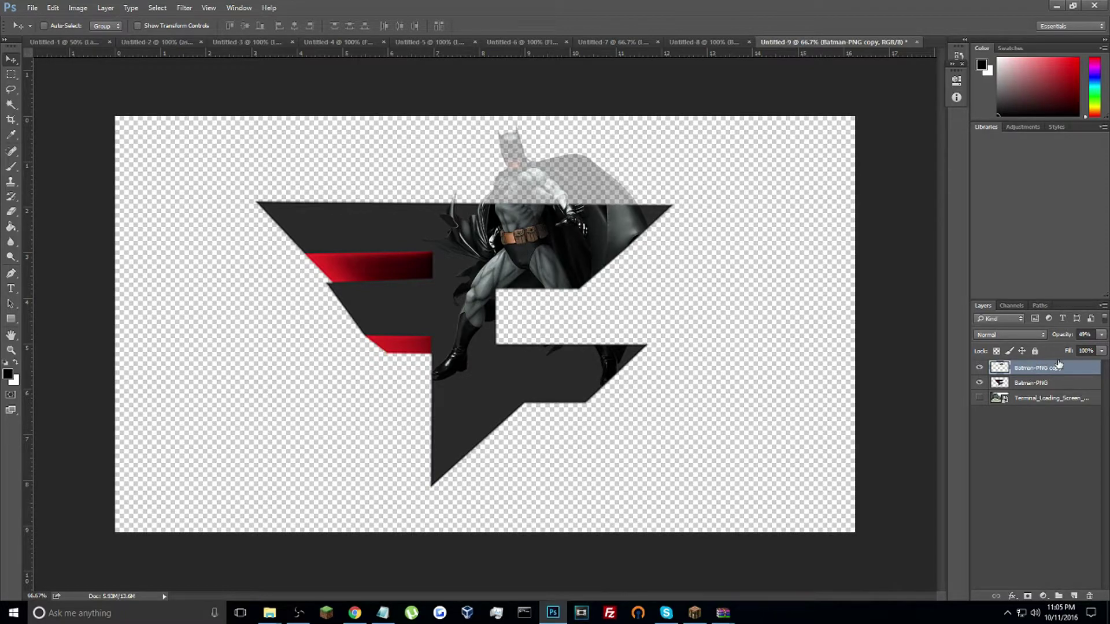
left_click(1101, 334)
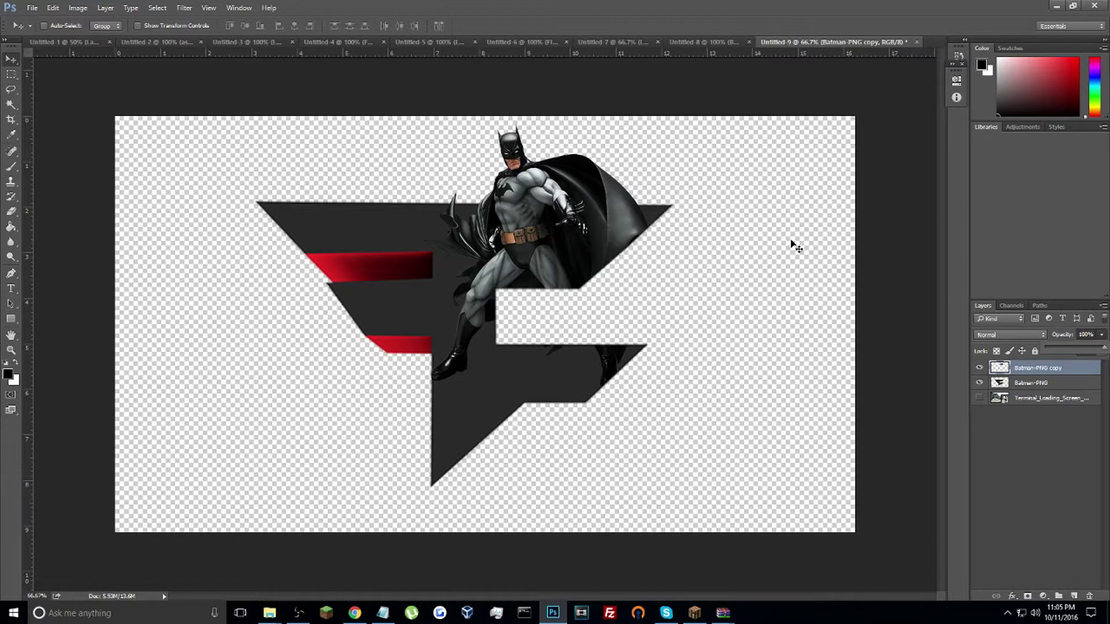
left_click(967, 184)
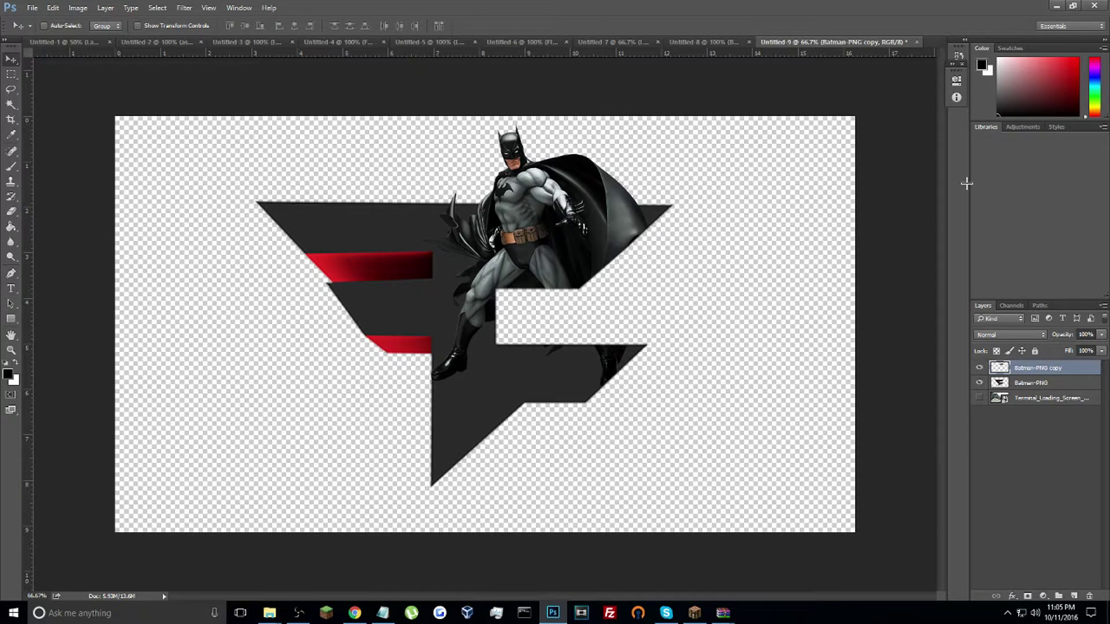
Show the Terminal loading screen background layer and apply a Gaussian Blur with an 8-pixel radius to it.
left_click(980, 399)
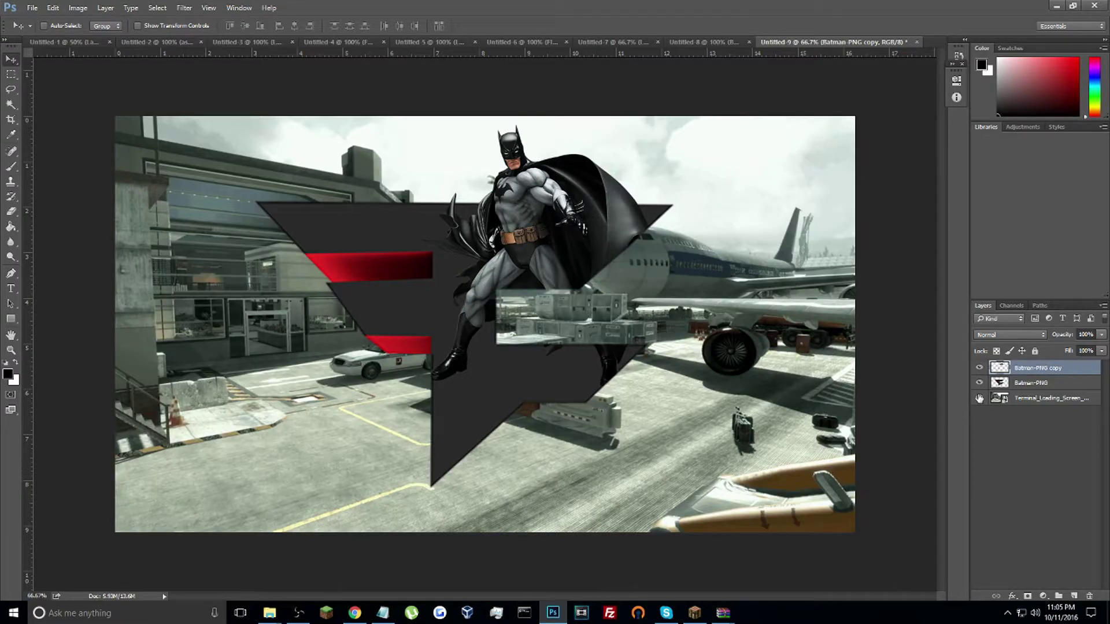
left_click(1027, 399)
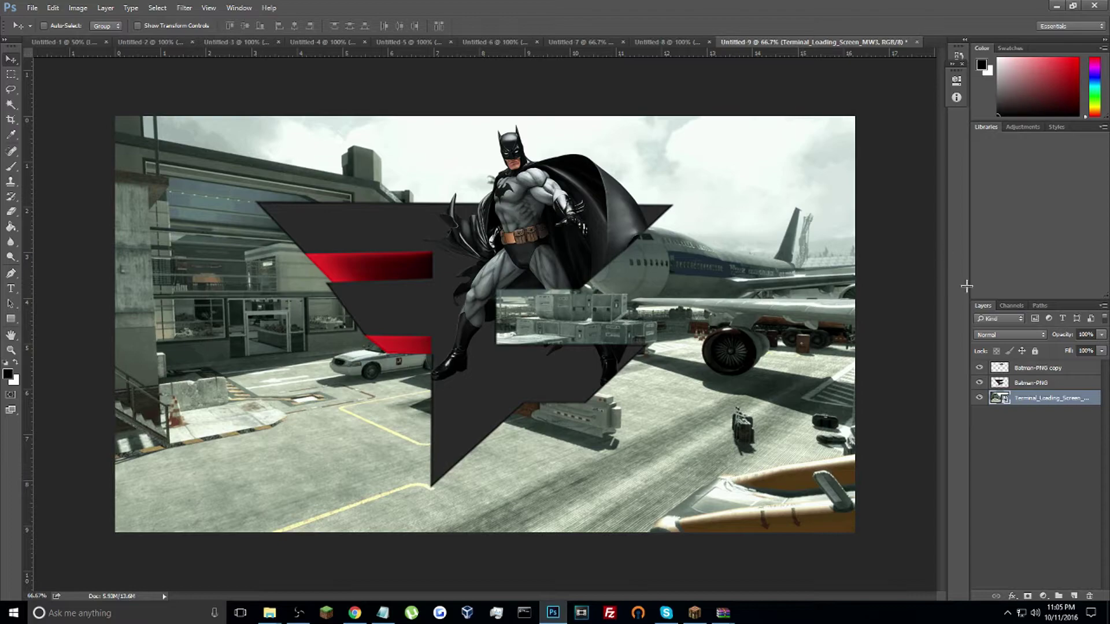
left_click(209, 9)
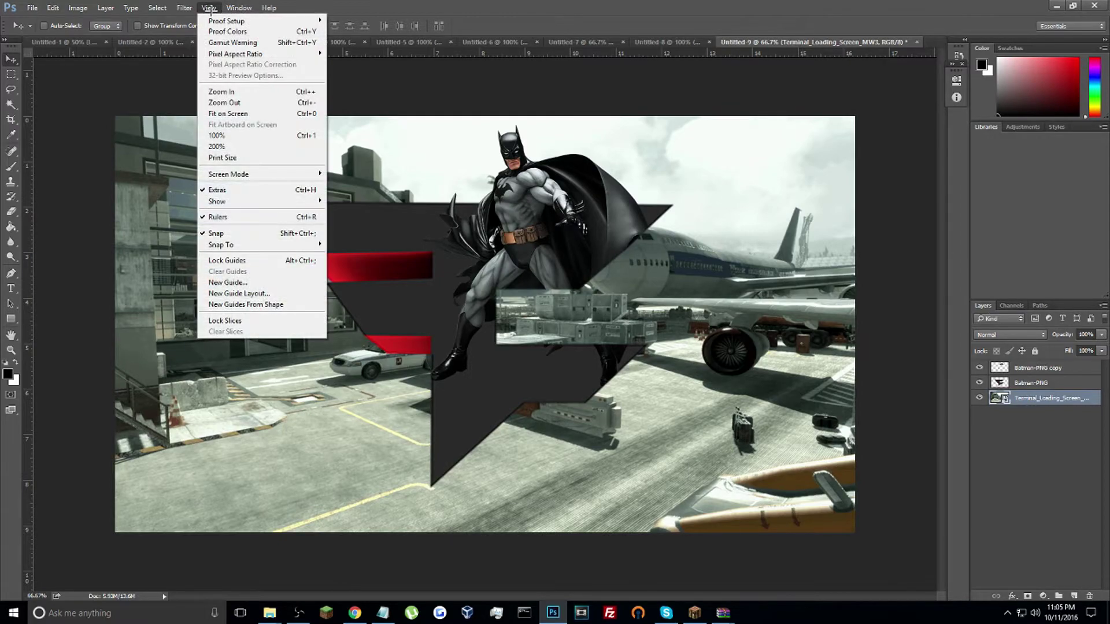
mouse_move(78, 8)
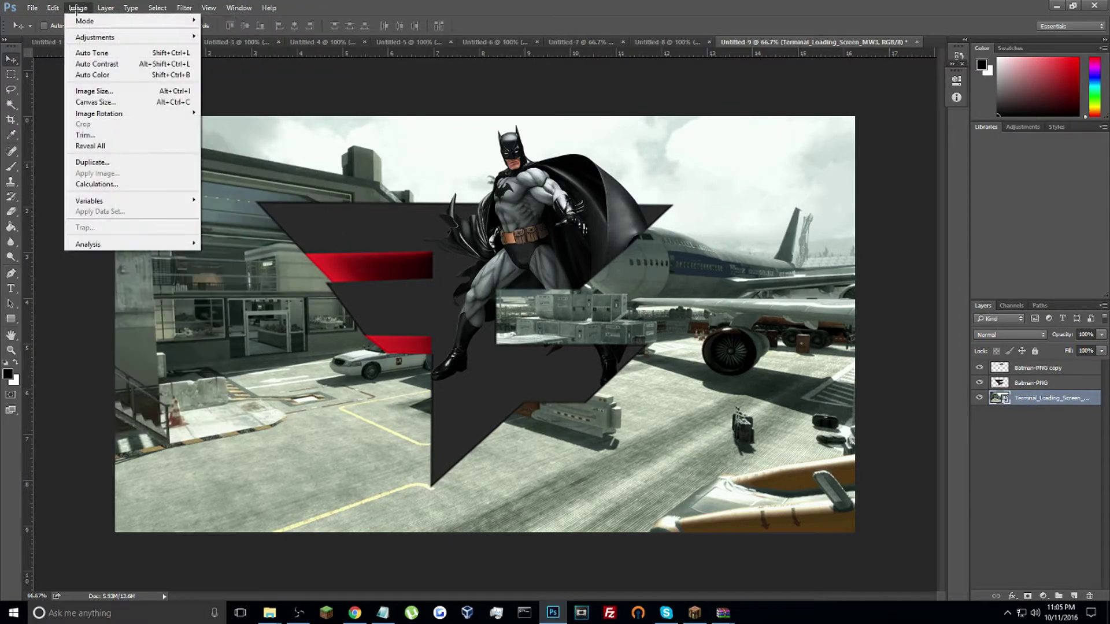
mouse_move(184, 37)
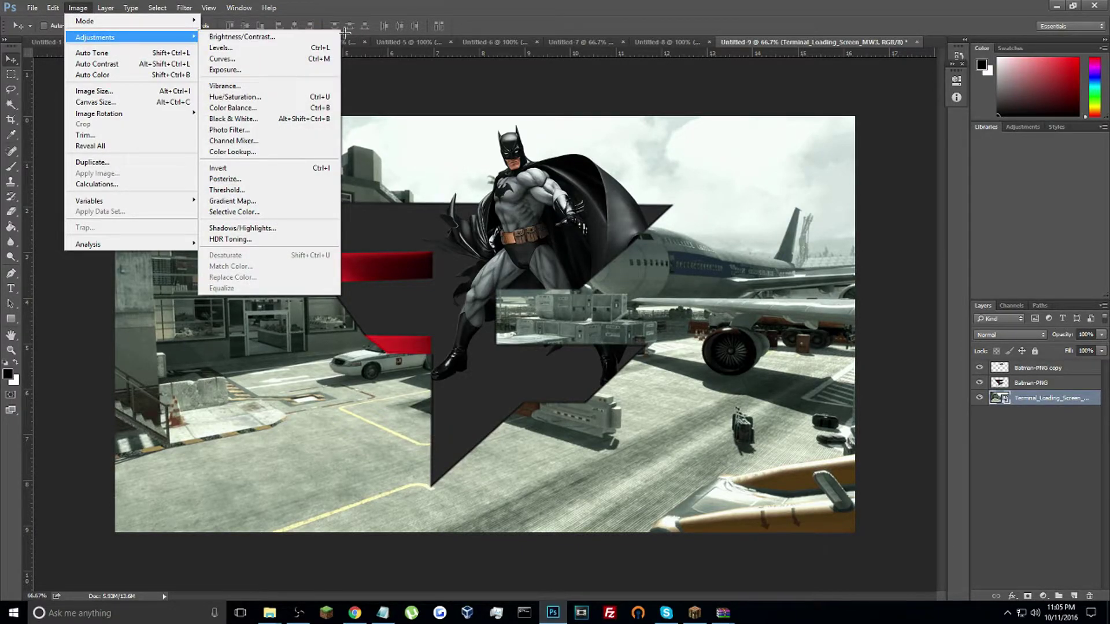
mouse_move(209, 8)
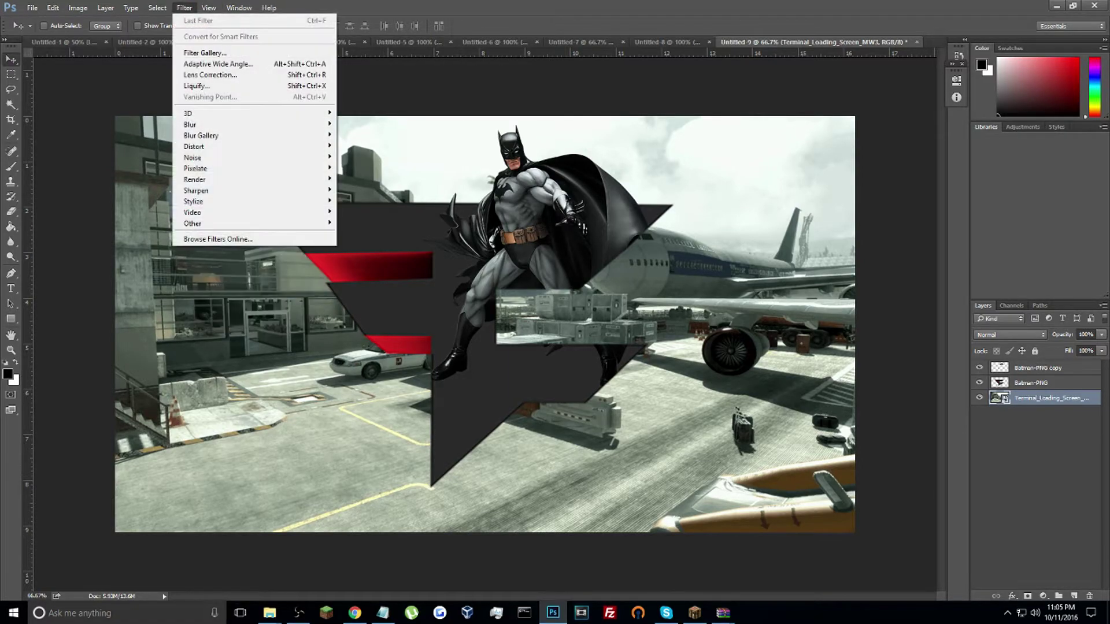
mouse_move(228, 127)
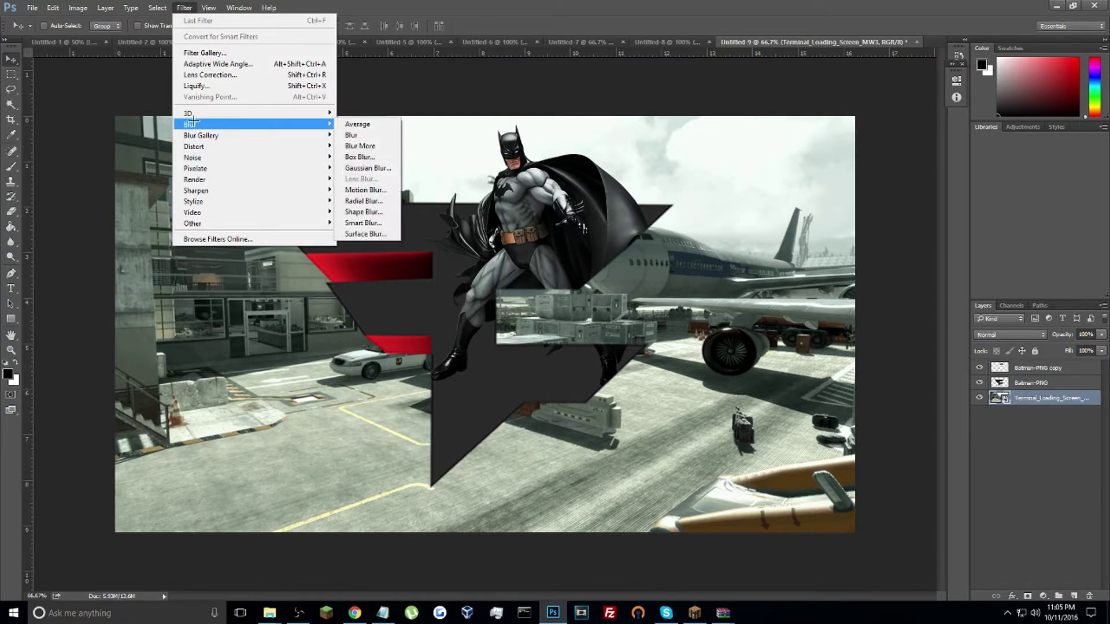
left_click(368, 168)
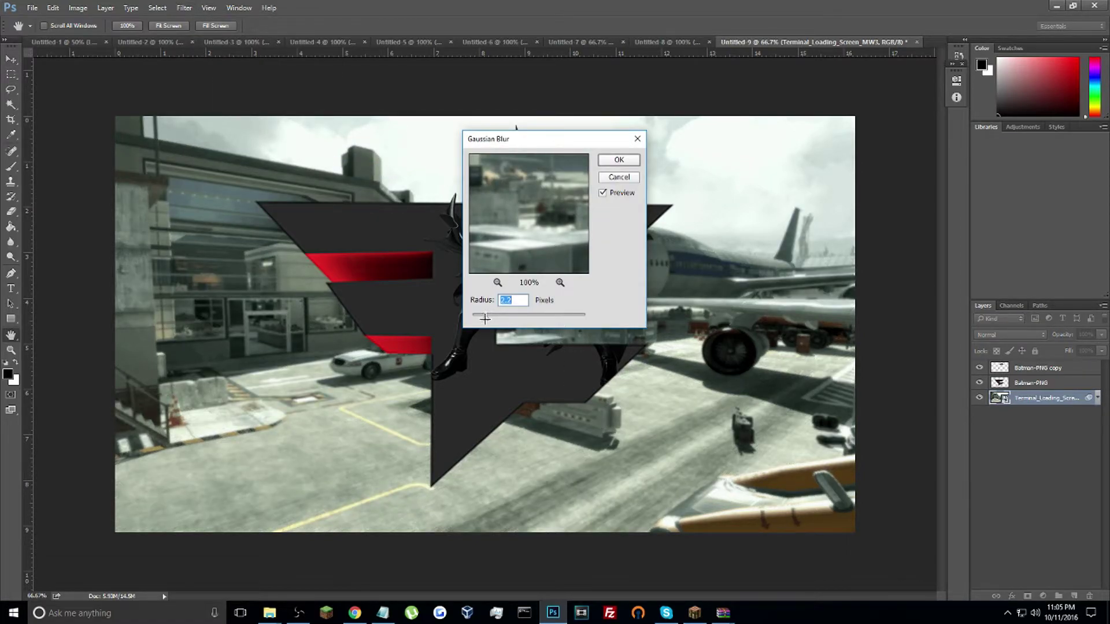
left_click_drag(484, 319, 508, 319)
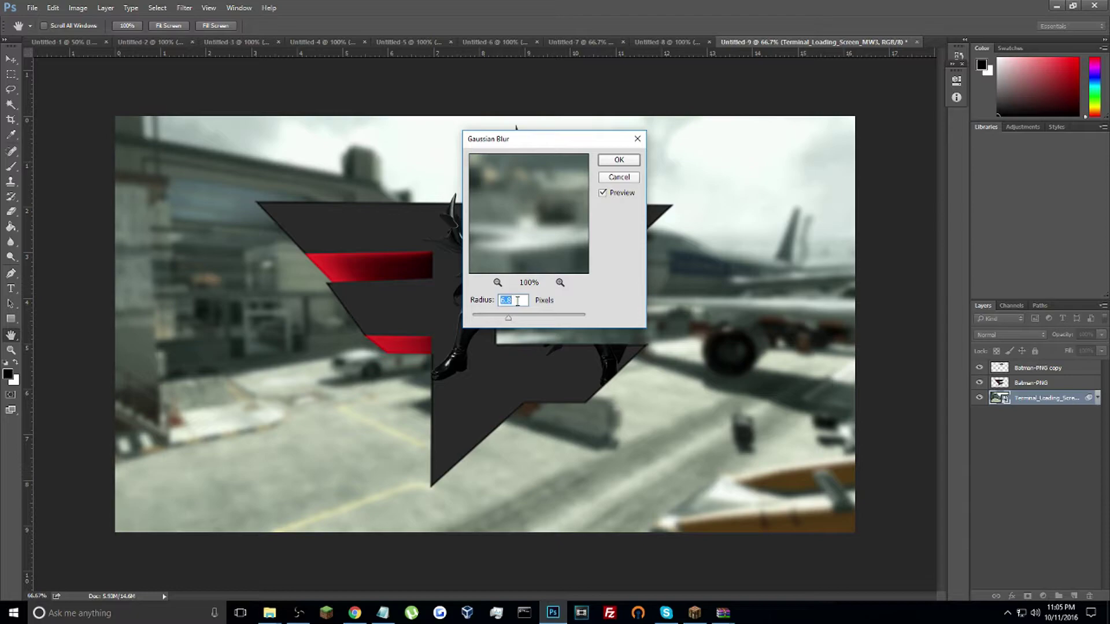
type("8")
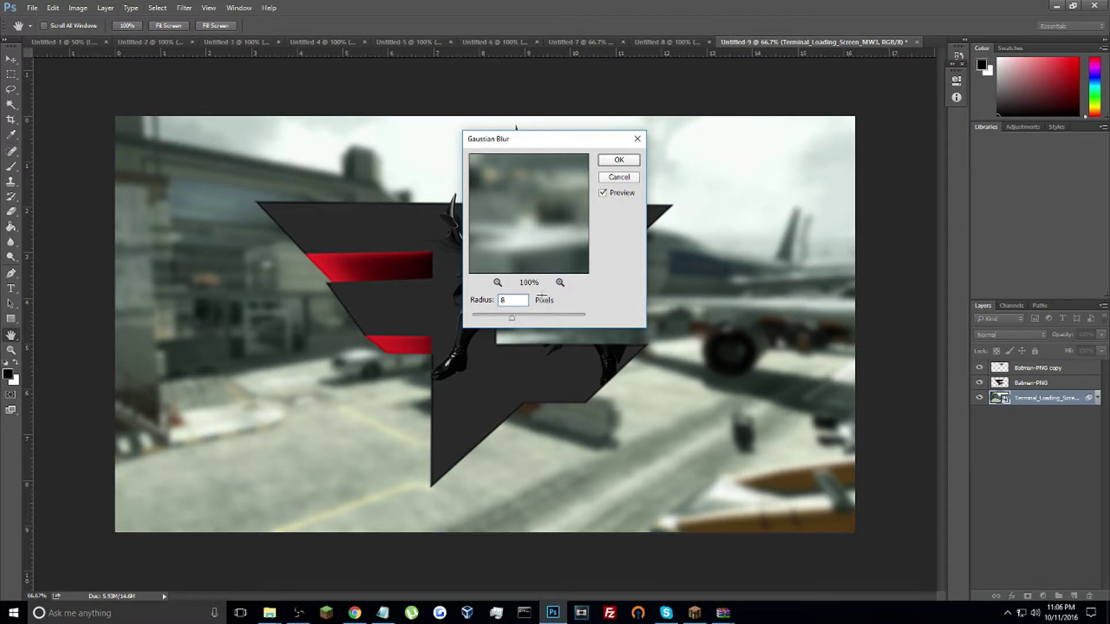
left_click(614, 160)
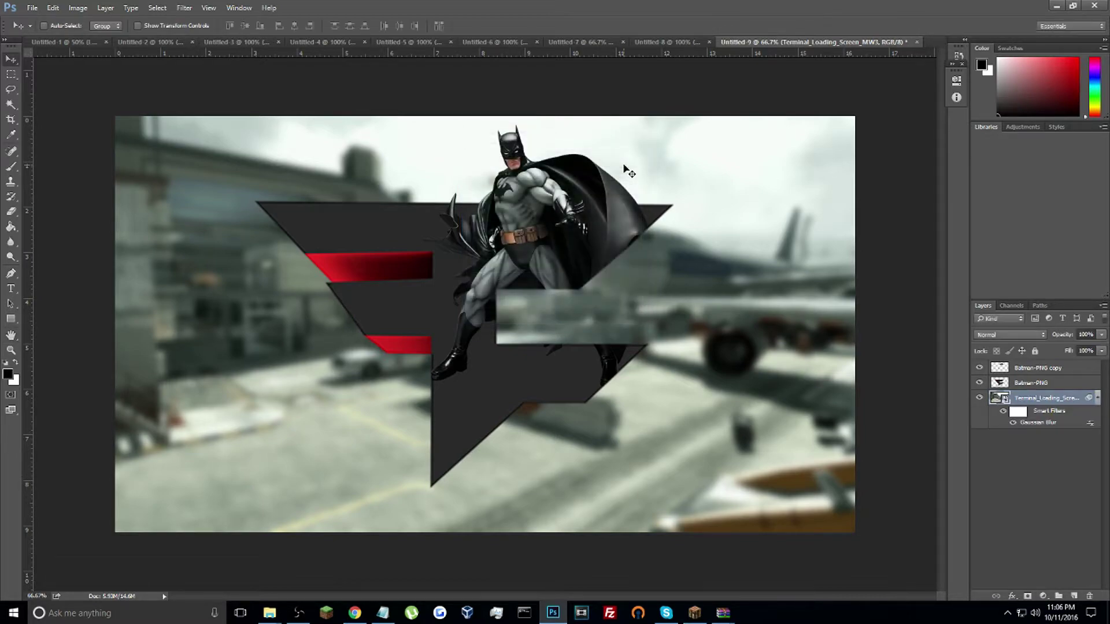
Select the Batman-PNG layer and switch its visibility off and on to check what it contains.
left_click(1028, 383)
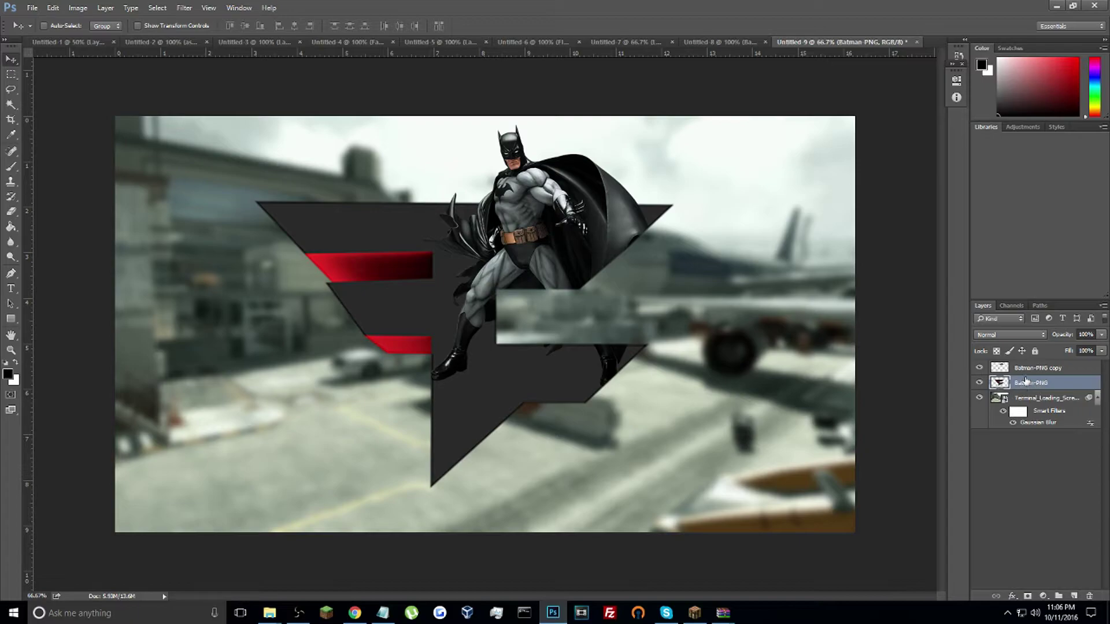
left_click(978, 383)
left_click(979, 382)
left_click(979, 382)
left_click(978, 382)
left_click(979, 383)
left_click(979, 382)
Merge the Batman-PNG copy and Batman-PNG layers into a single layer.
left_click(1041, 370, "shift")
left_click(979, 367)
left_click(979, 368)
left_click(979, 368)
left_click(979, 367)
right_click(999, 383)
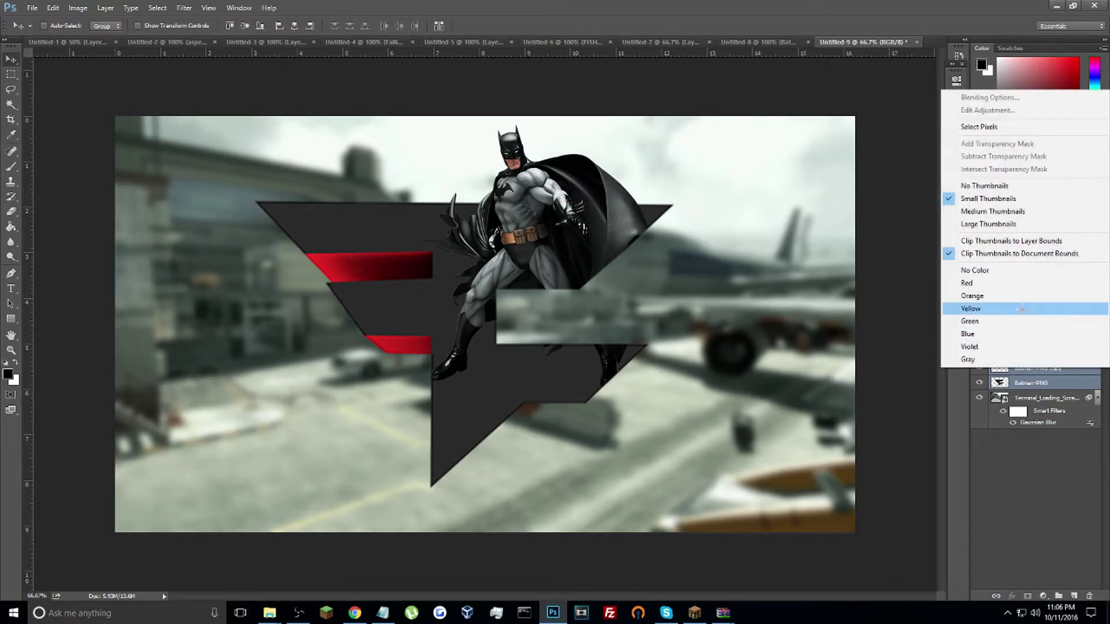
left_click(1048, 383)
right_click(1048, 382)
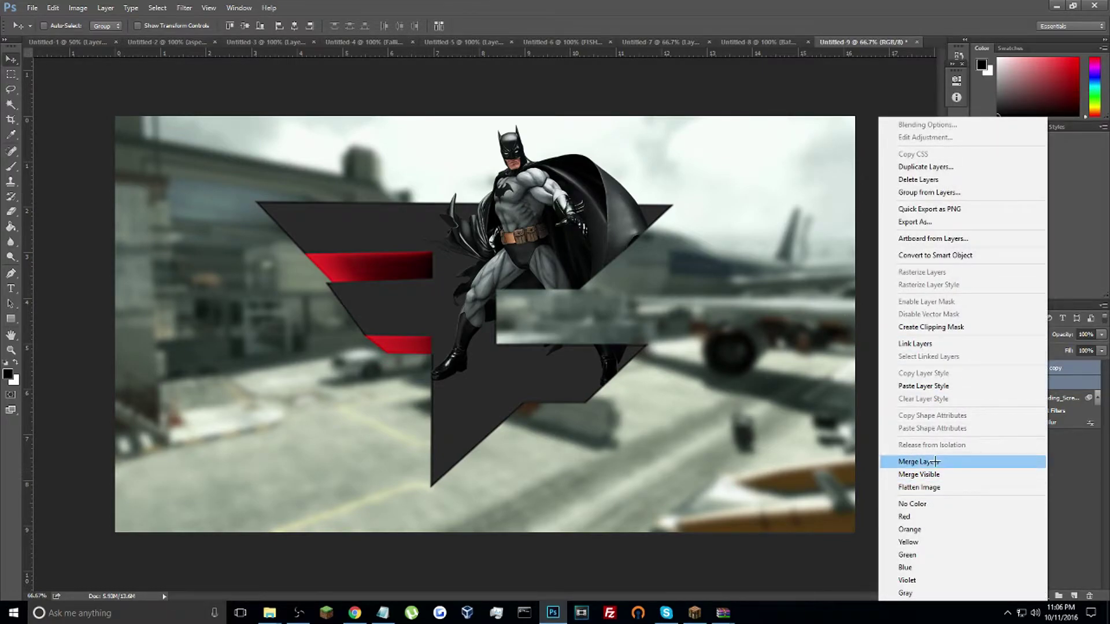
left_click(1051, 450)
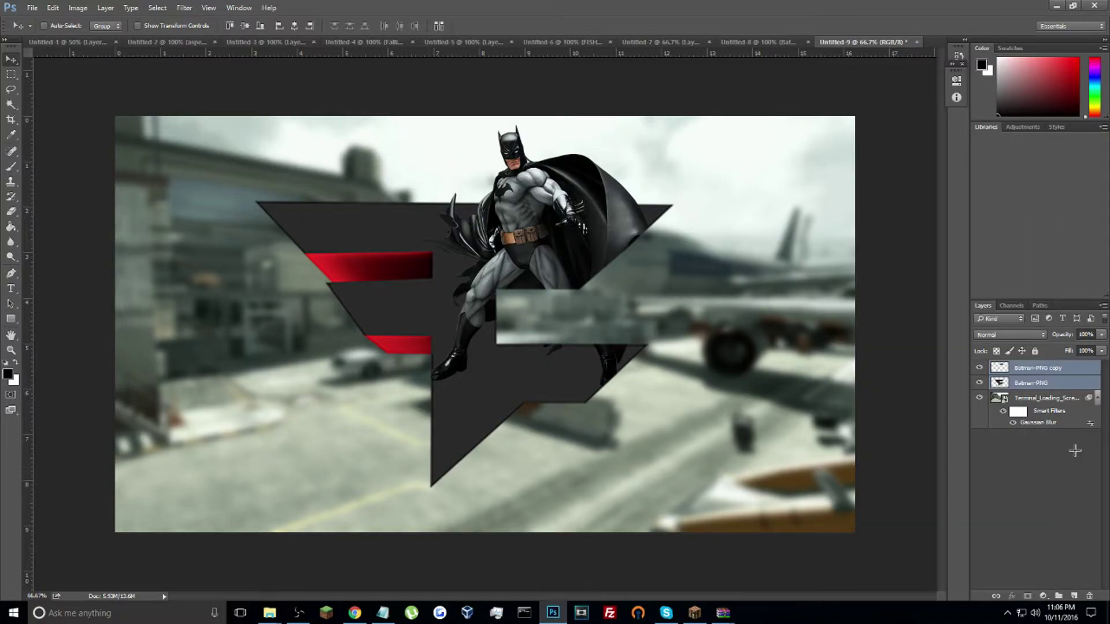
right_click(1041, 377)
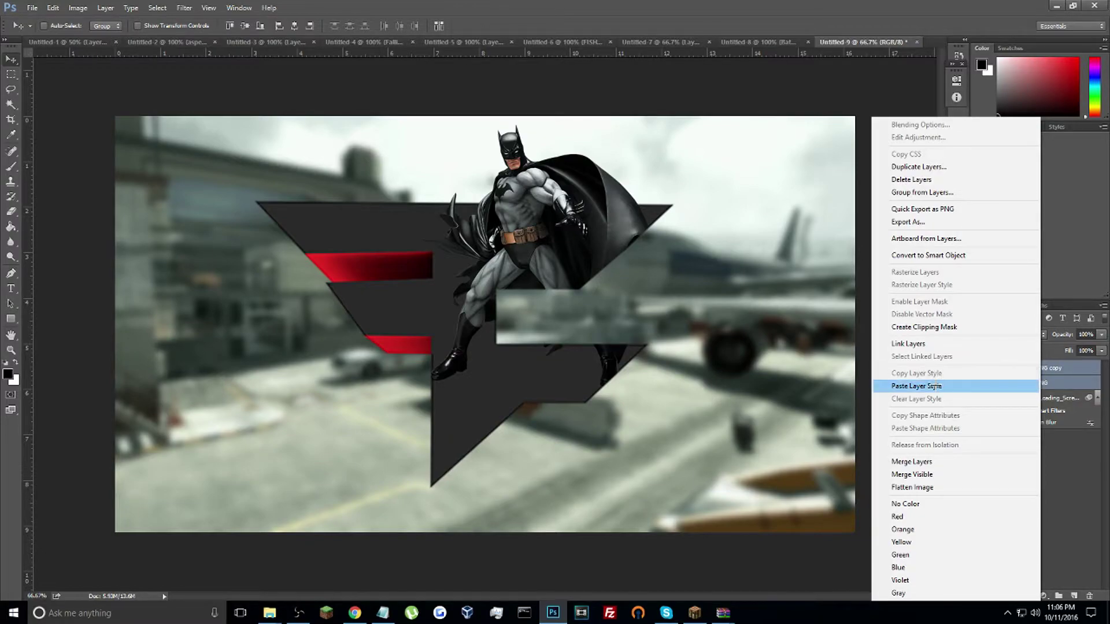
left_click(930, 461)
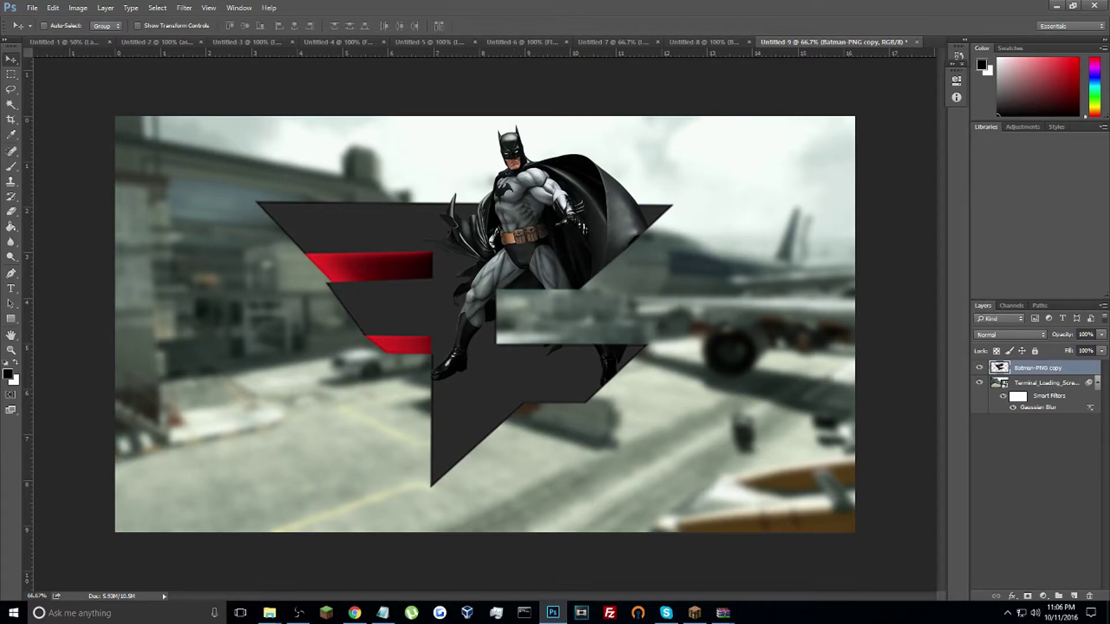
right_click(1030, 376)
right_click(1038, 370)
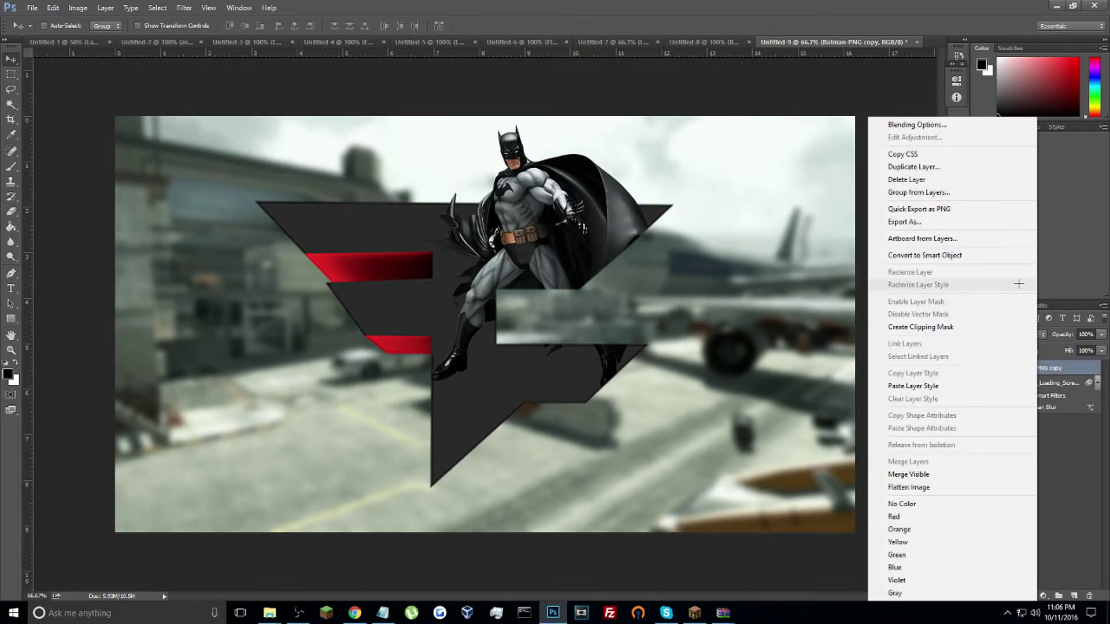
left_click(936, 126)
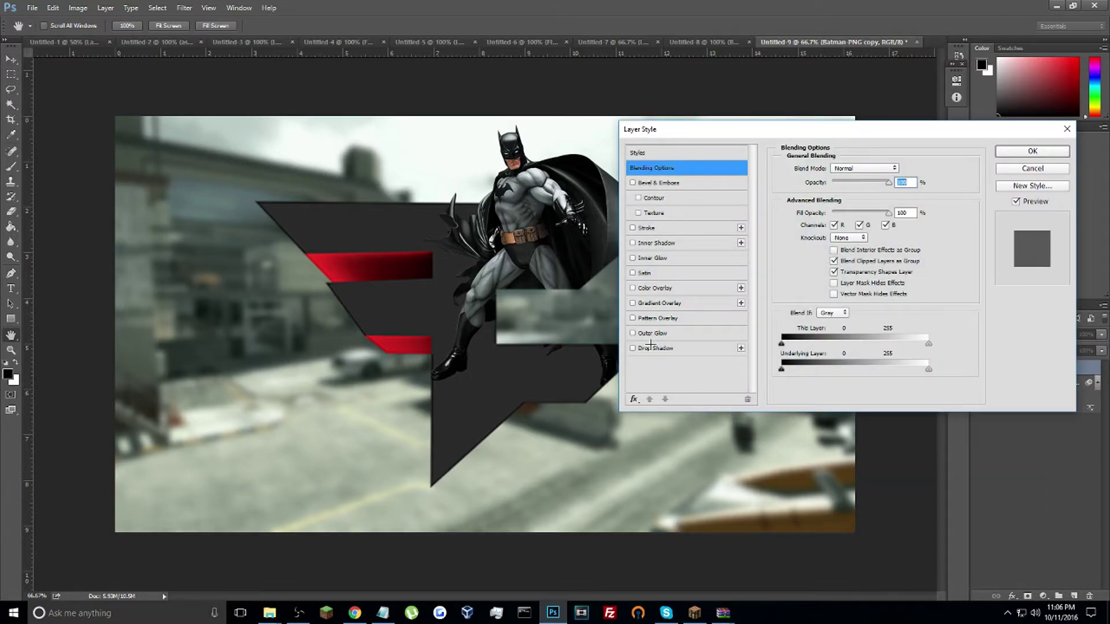
left_click(651, 348)
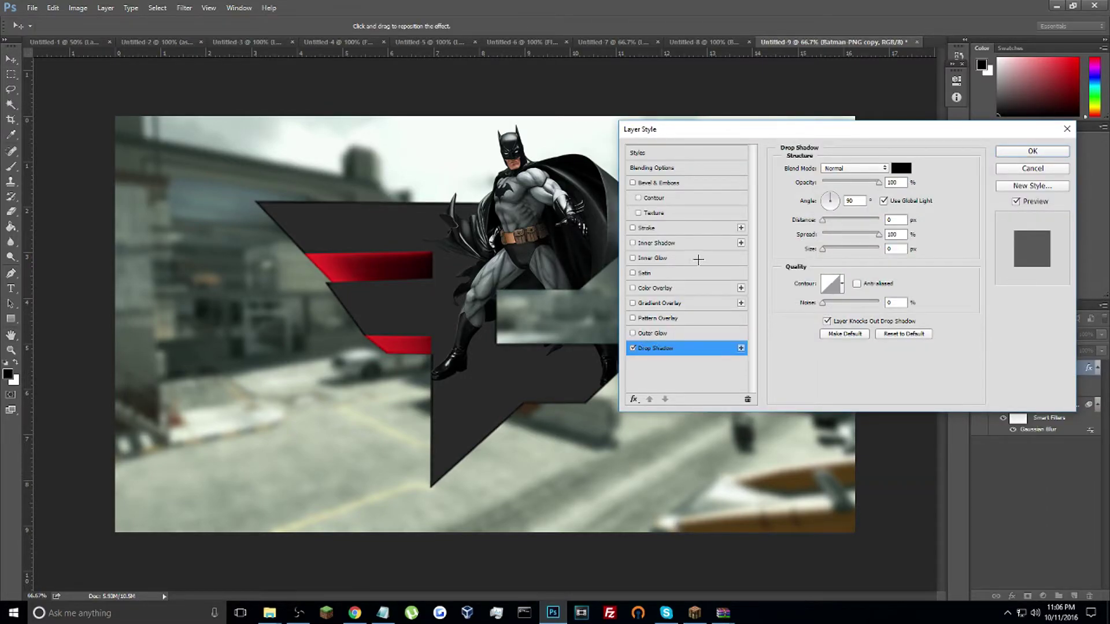
left_click(642, 258)
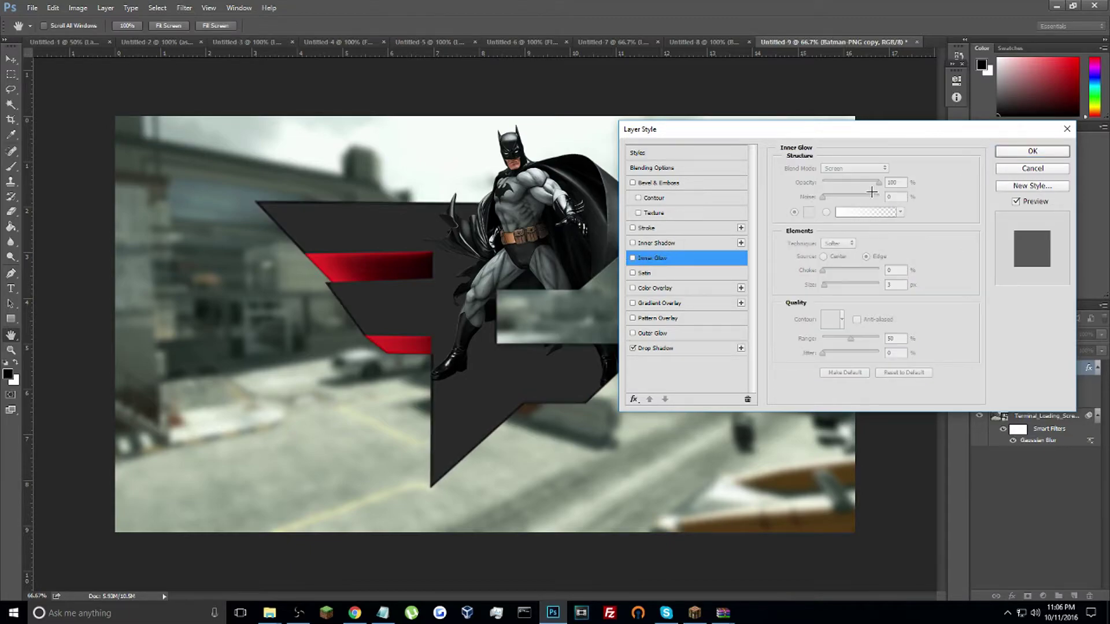
left_click(1006, 168)
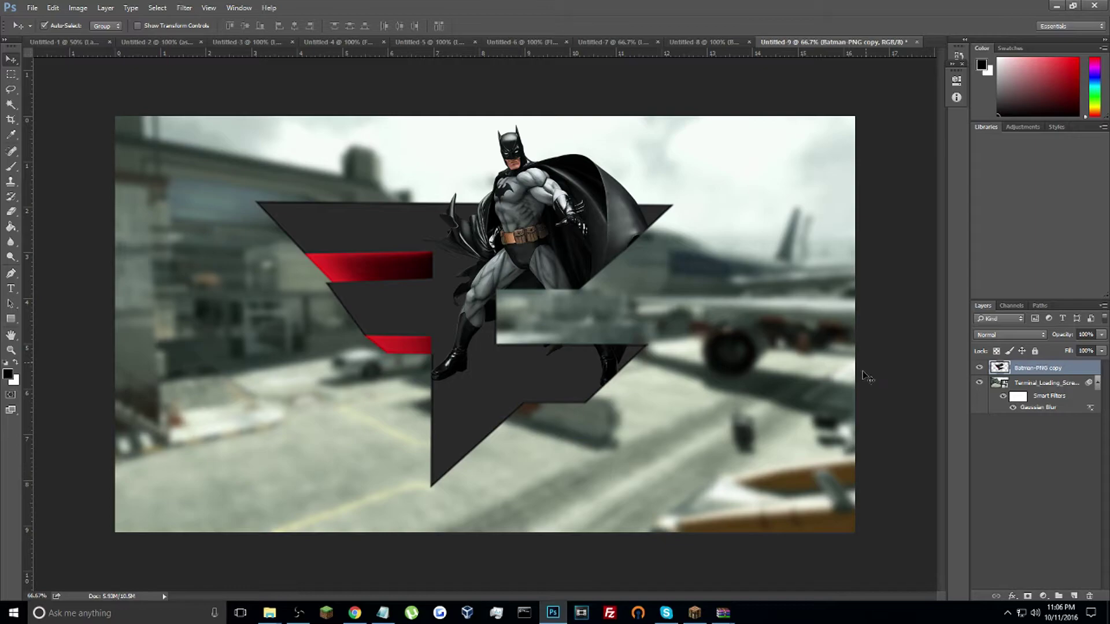
Scale the merged Batman and FaZe logo layer down to about 85%.
key("ctrl+t")
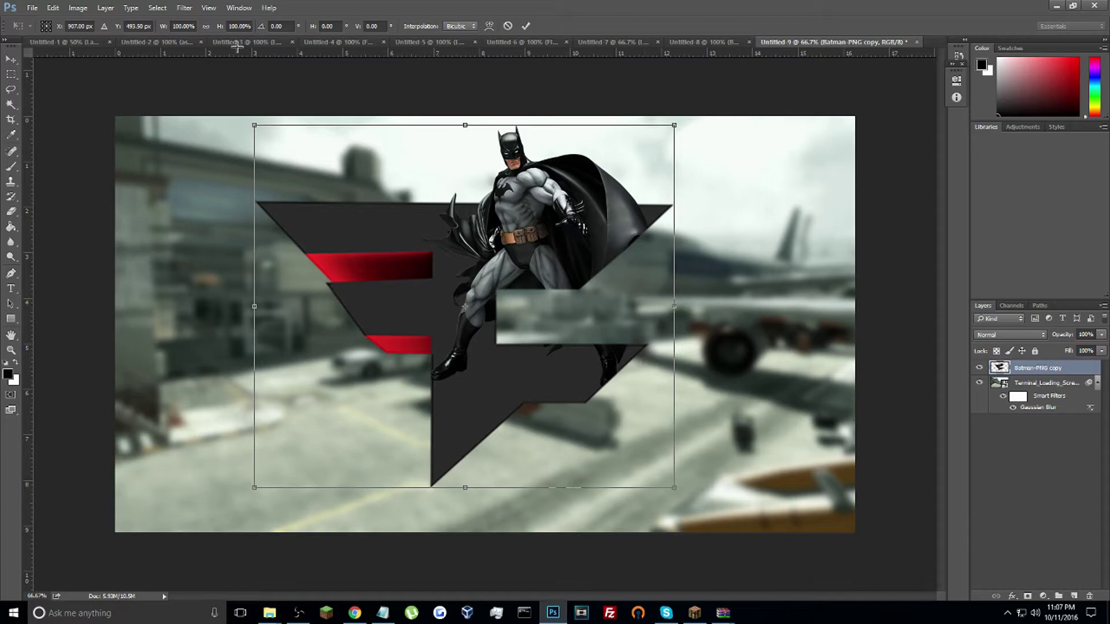
left_click_drag(253, 123, 318, 164)
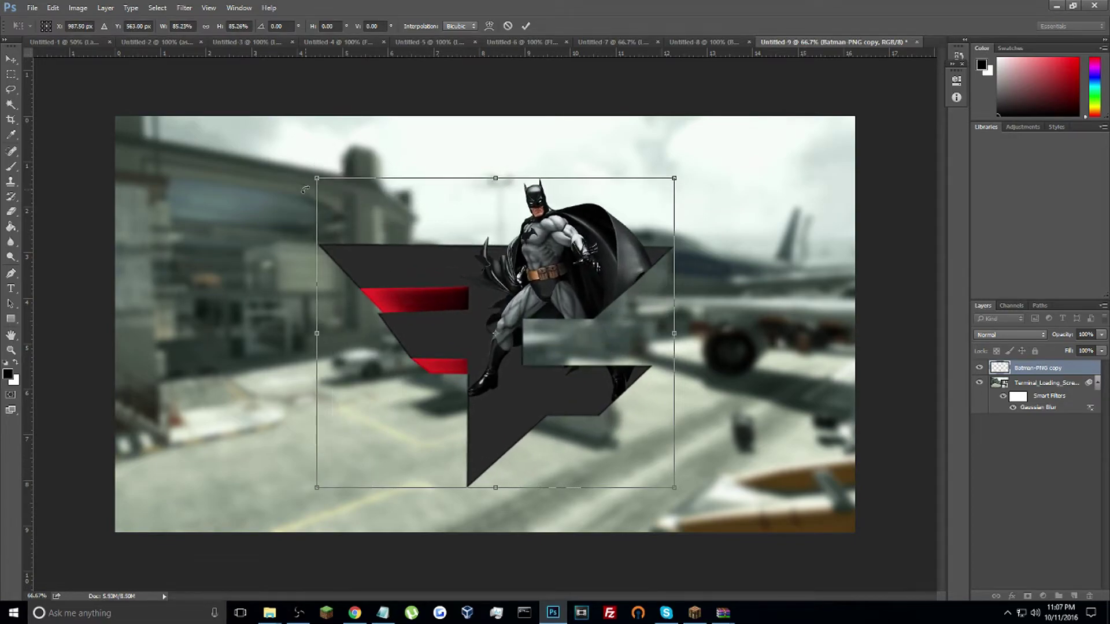
key("Return")
Centre the merged logo layer horizontally on the canvas and move it up so Batman's head sits near the canvas's upper edge.
key("ctrl+a")
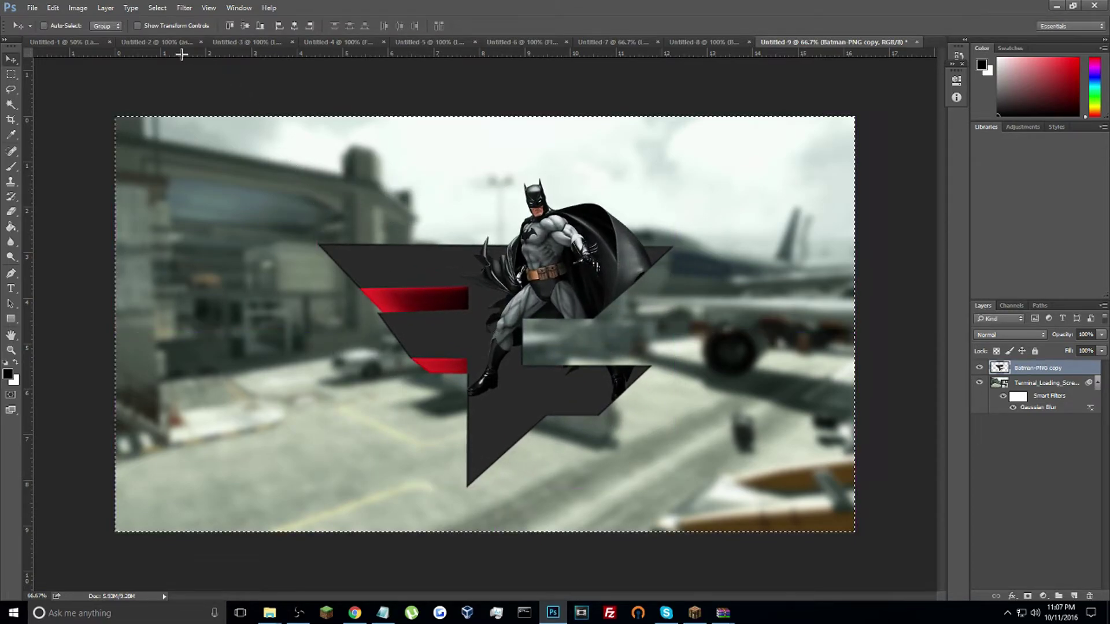
left_click(289, 25)
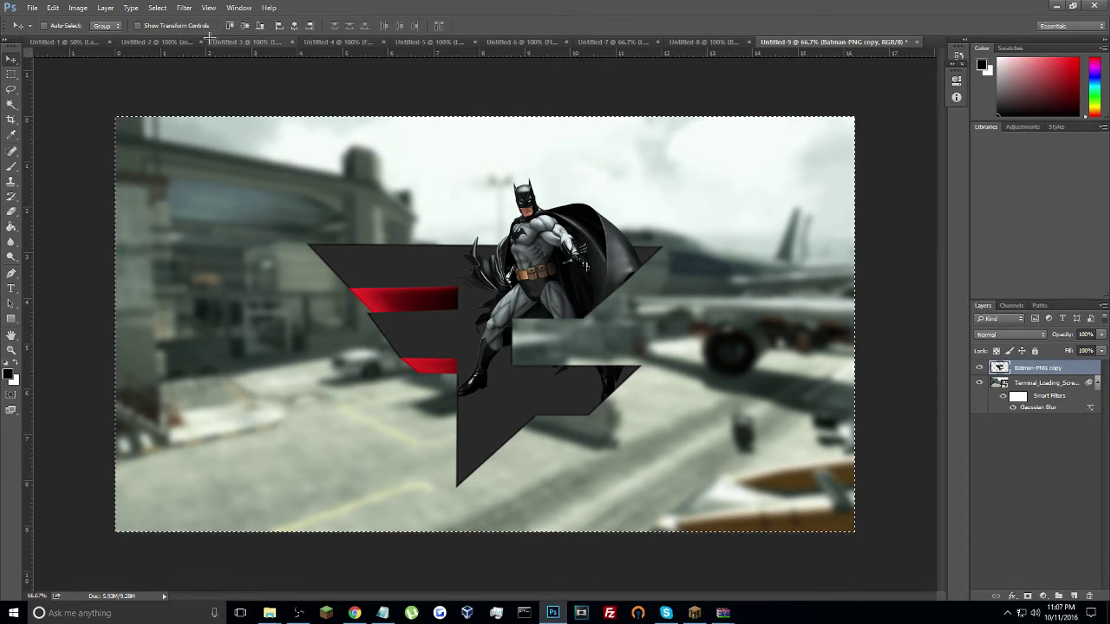
left_click_drag(473, 330, 475, 273)
key("ctrl+d")
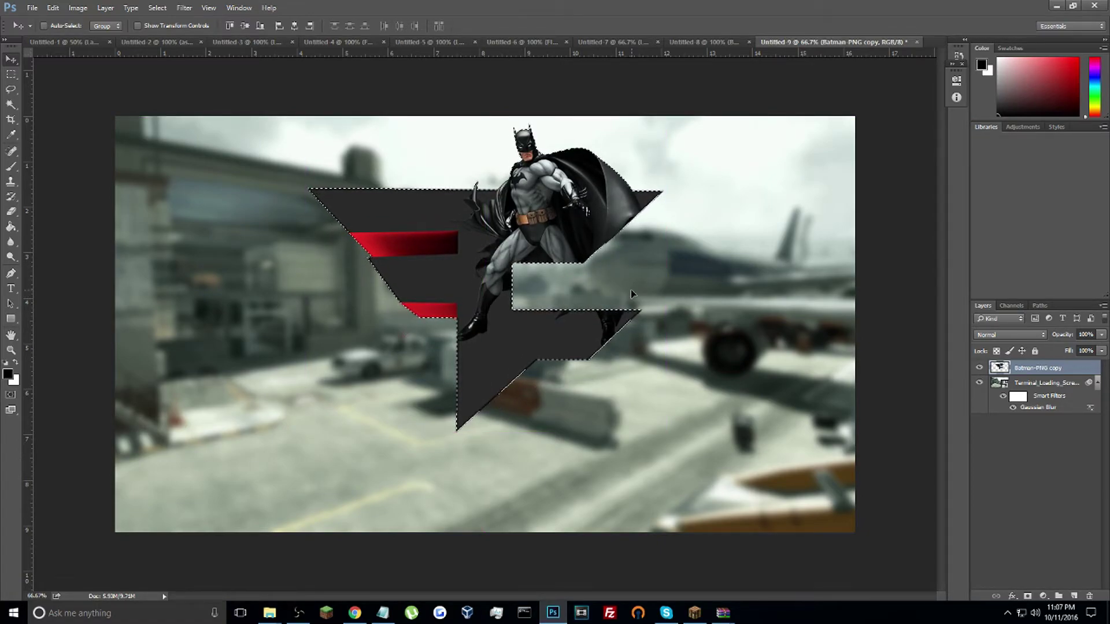
Add a text layer reading "Montey" over the lower part of the canvas.
left_click(10, 288)
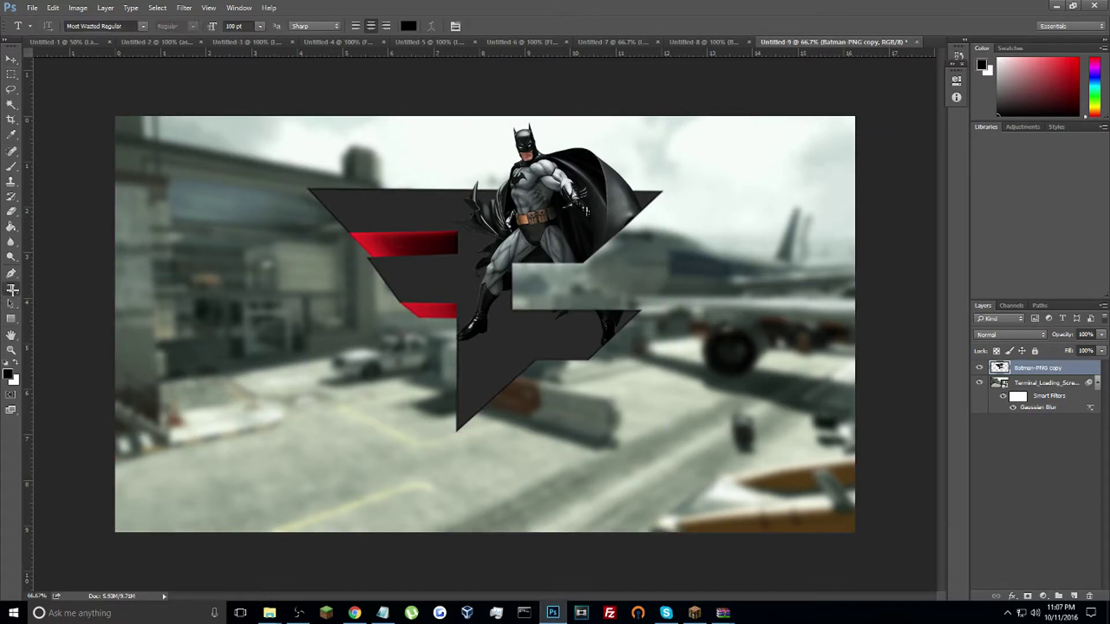
left_click(350, 491)
type("Montey")
Set the font of the whole Montey text to American Captain Regular.
key("ctrl+a")
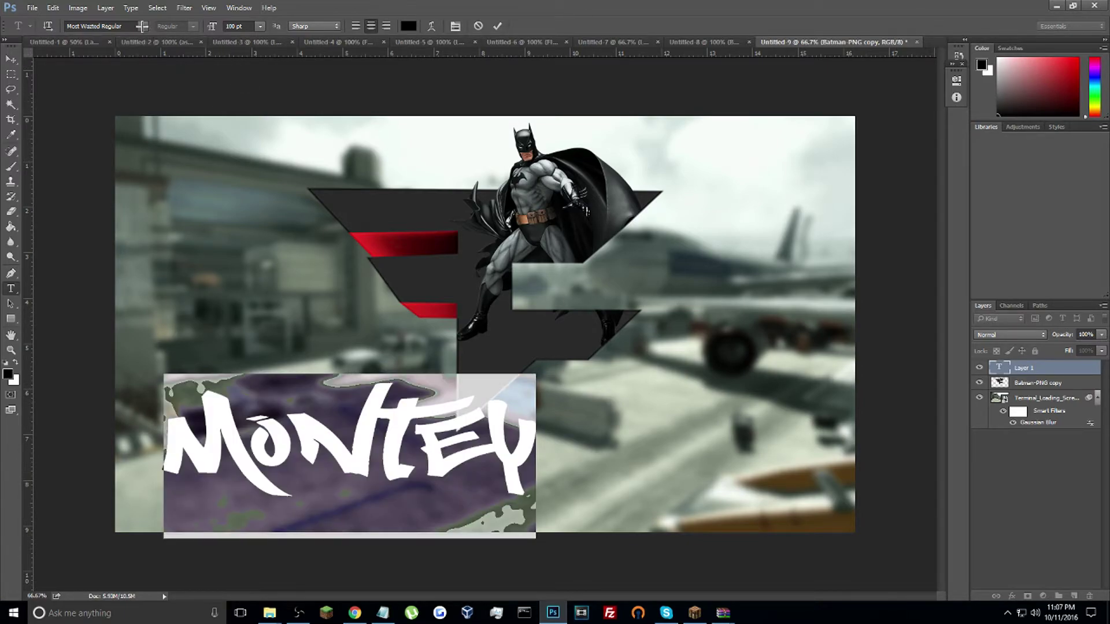
left_click(143, 26)
type("a")
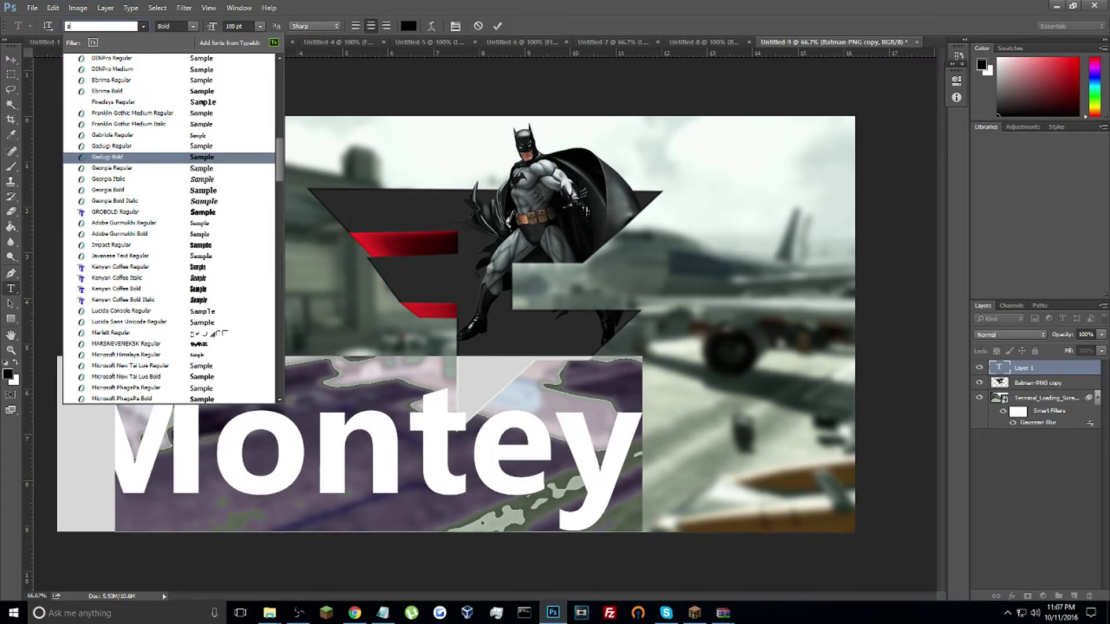
left_click_drag(280, 159, 255, 71)
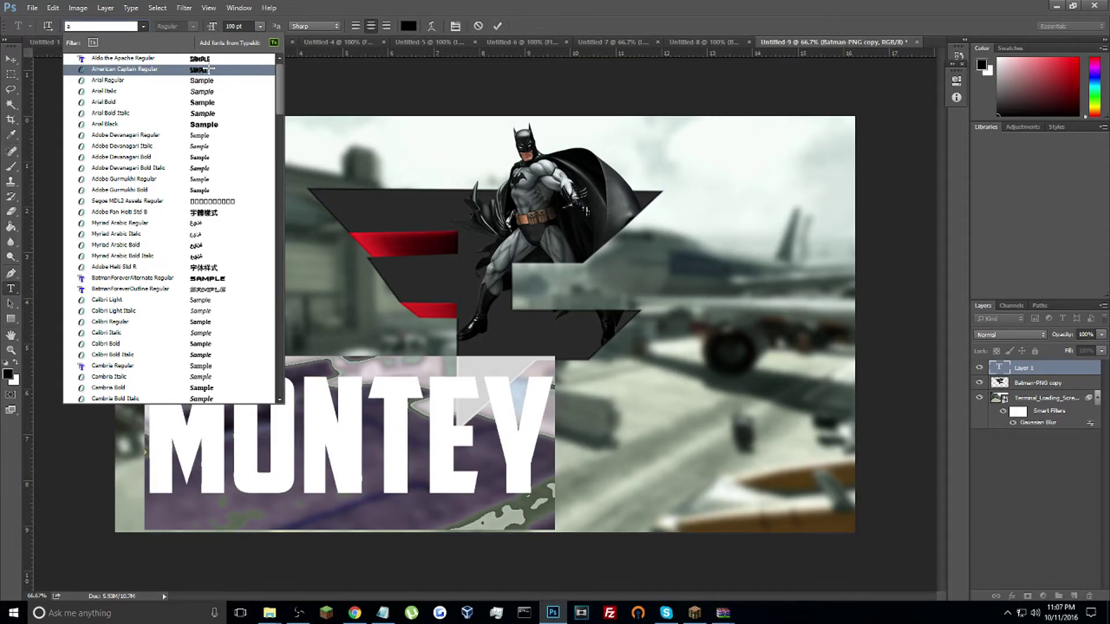
key("Escape")
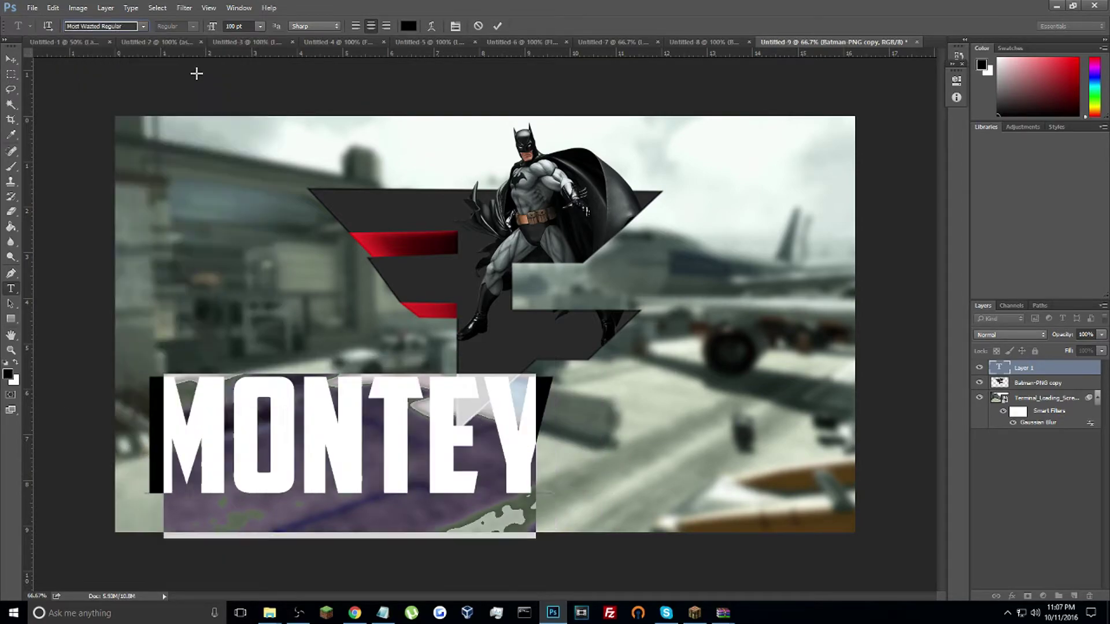
left_click(11, 59)
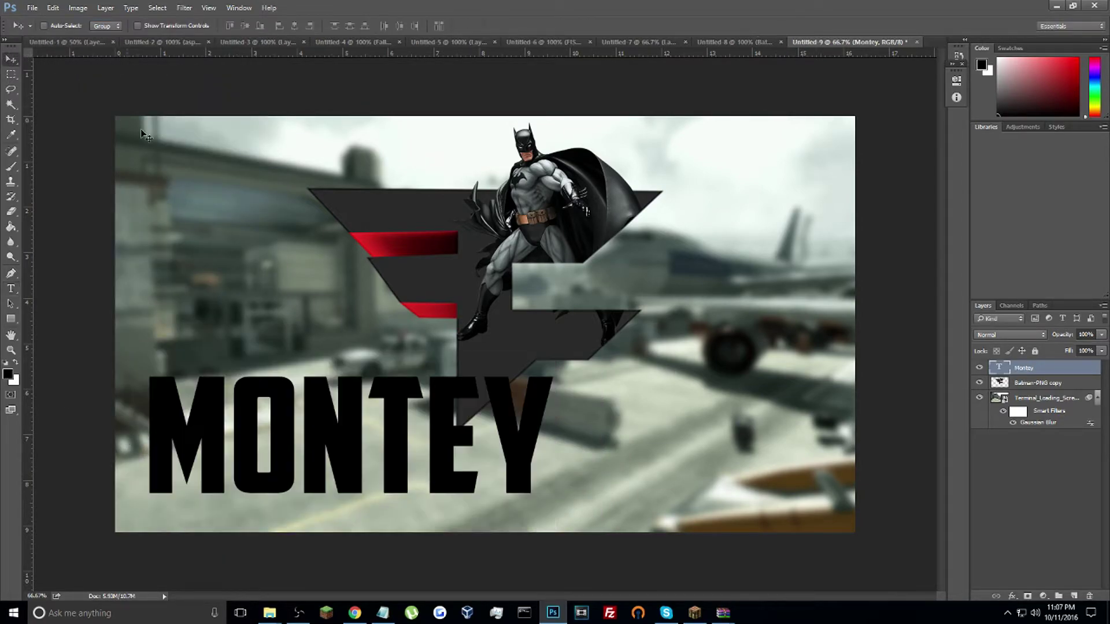
Centre the Montey text layer horizontally on the canvas.
key("ctrl+a")
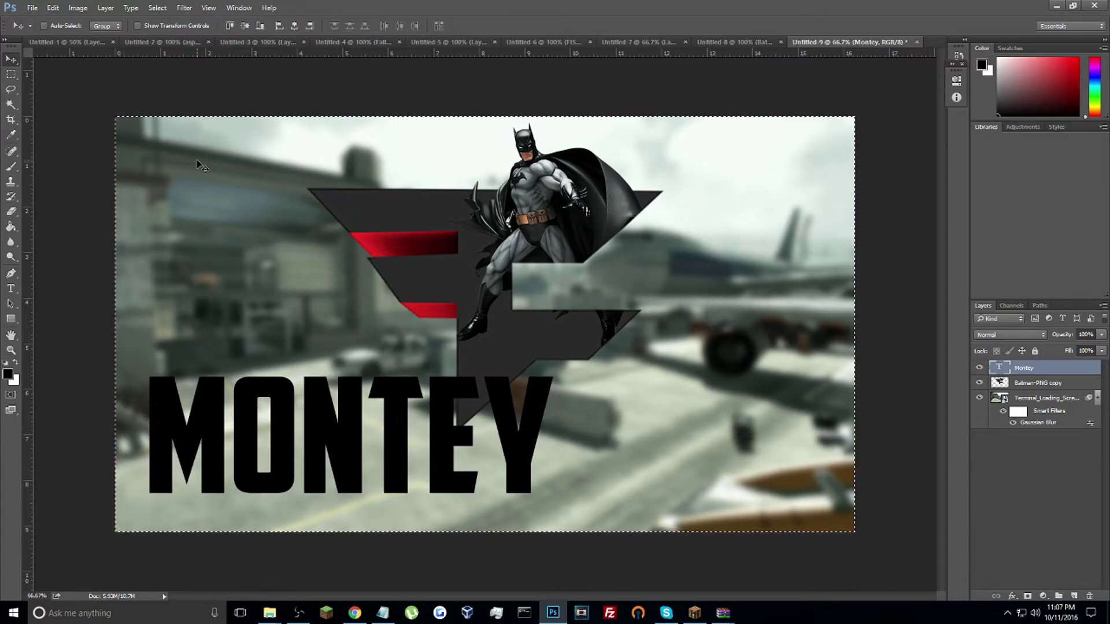
double_click(1048, 371)
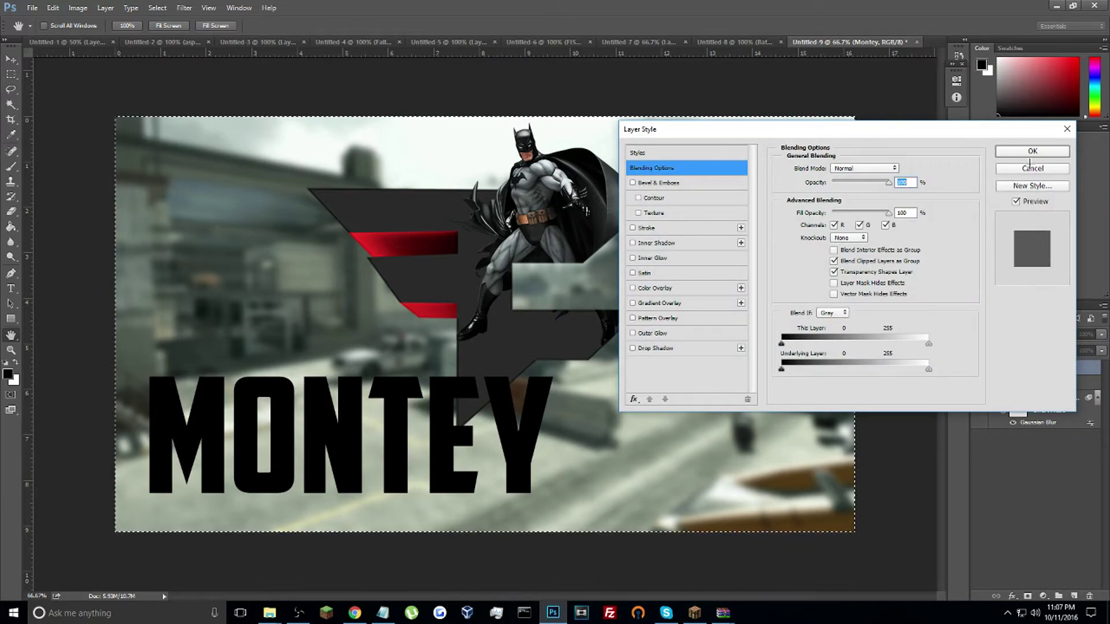
left_click(1030, 166)
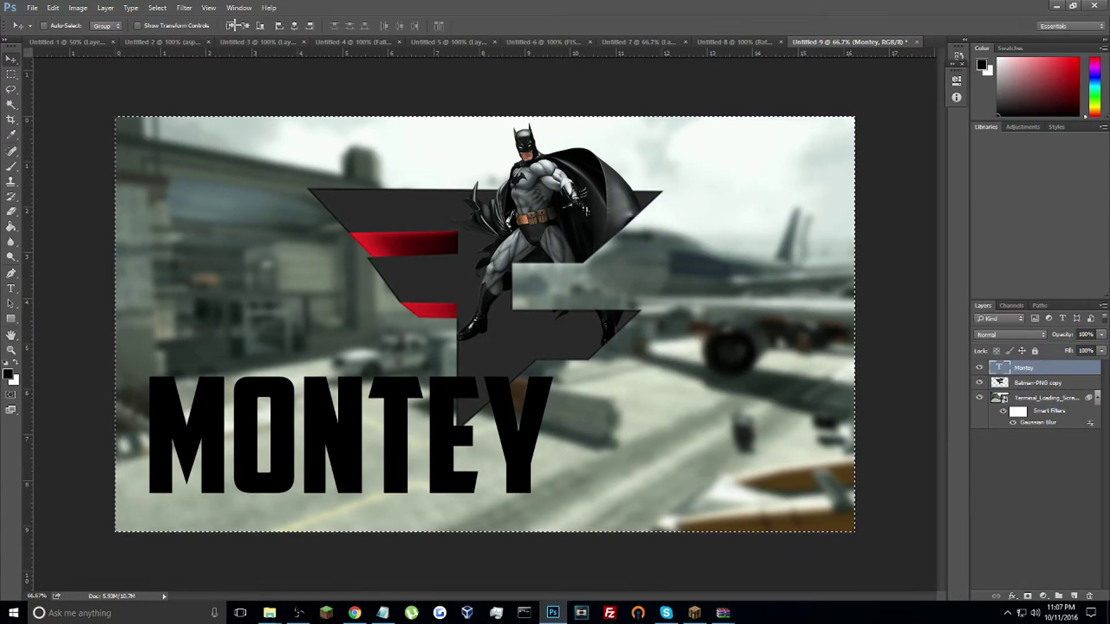
left_click(244, 25)
left_click(295, 25)
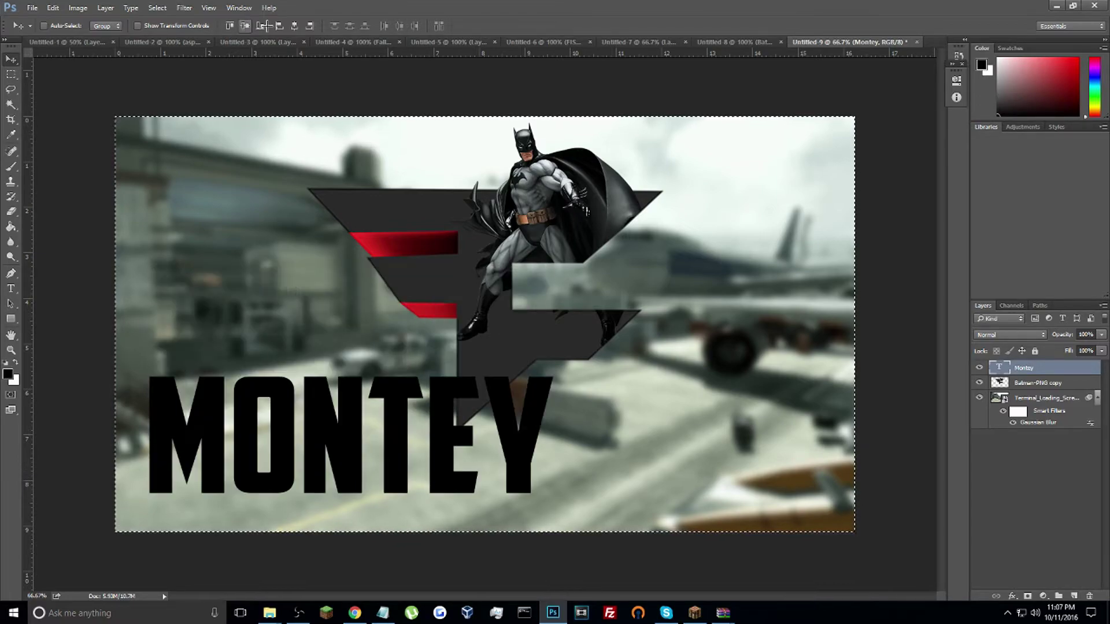
left_click(295, 25)
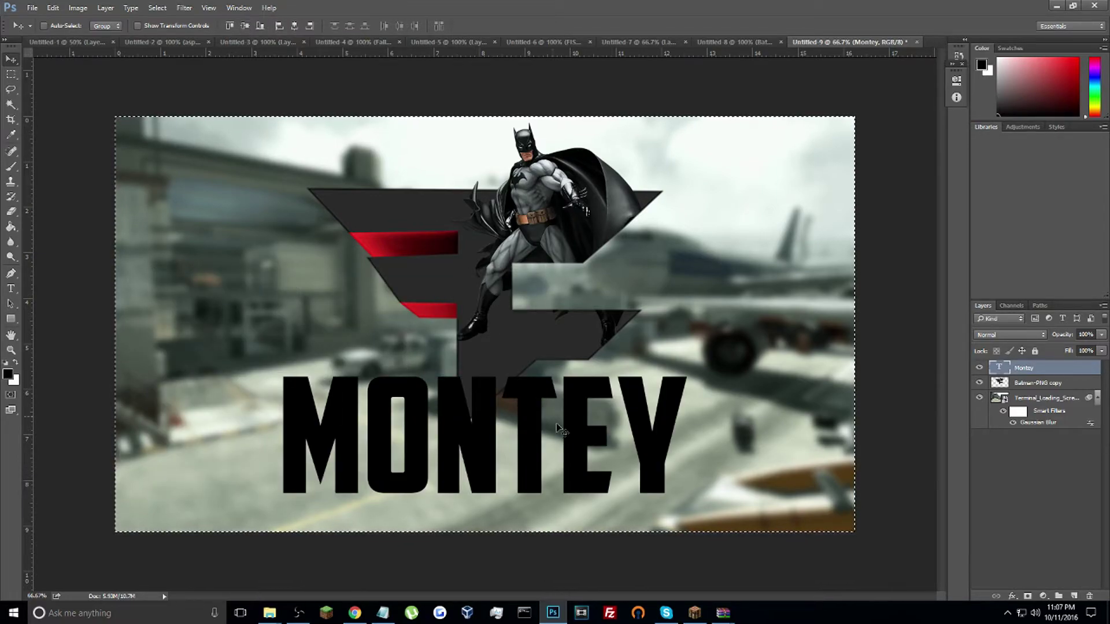
Set the font size of the whole Montey text to 72 pt.
left_click(11, 288)
left_click(380, 431)
double_click(380, 431)
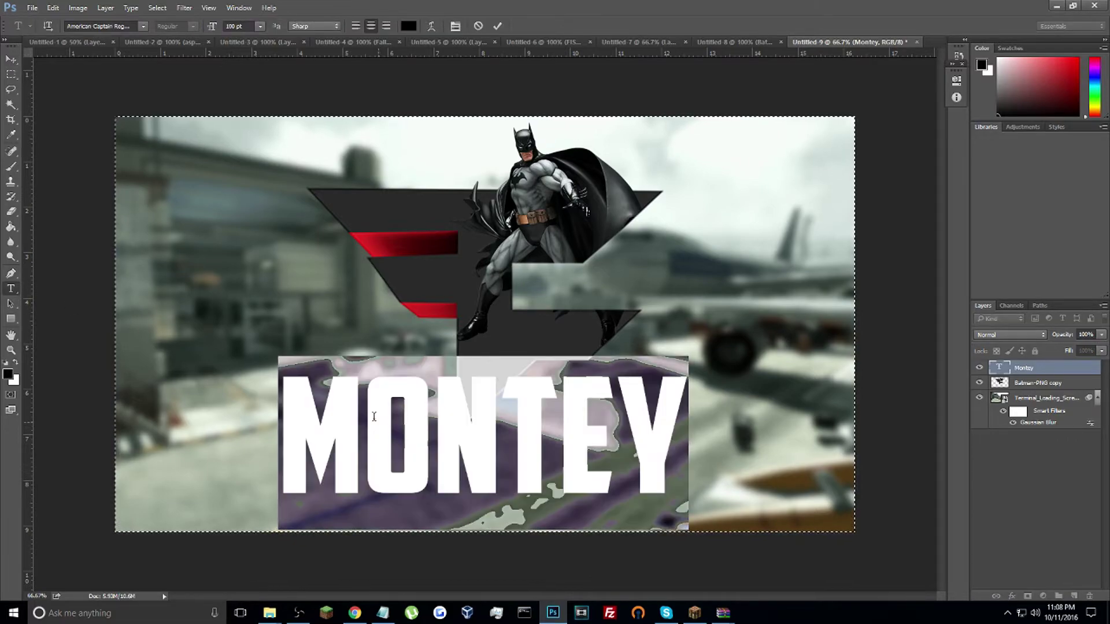
left_click(260, 26)
left_click(251, 221)
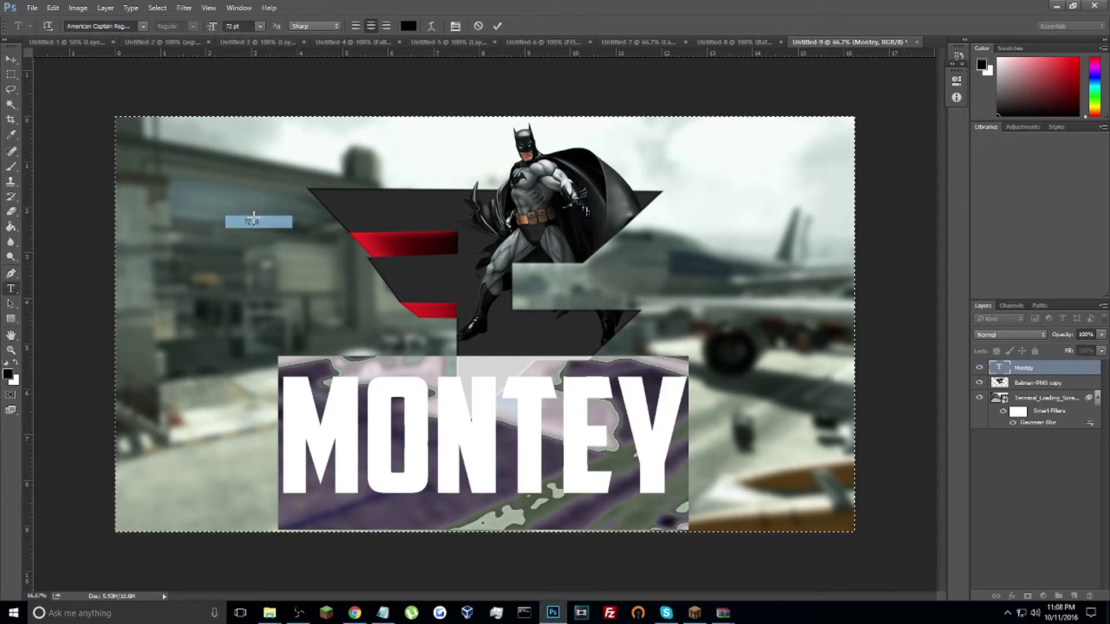
Move the Montey text down so it sits just beneath the logo's lower tip, and clear the canvas selection.
left_click(11, 59)
left_click_drag(490, 439, 487, 472)
key("ctrl+d")
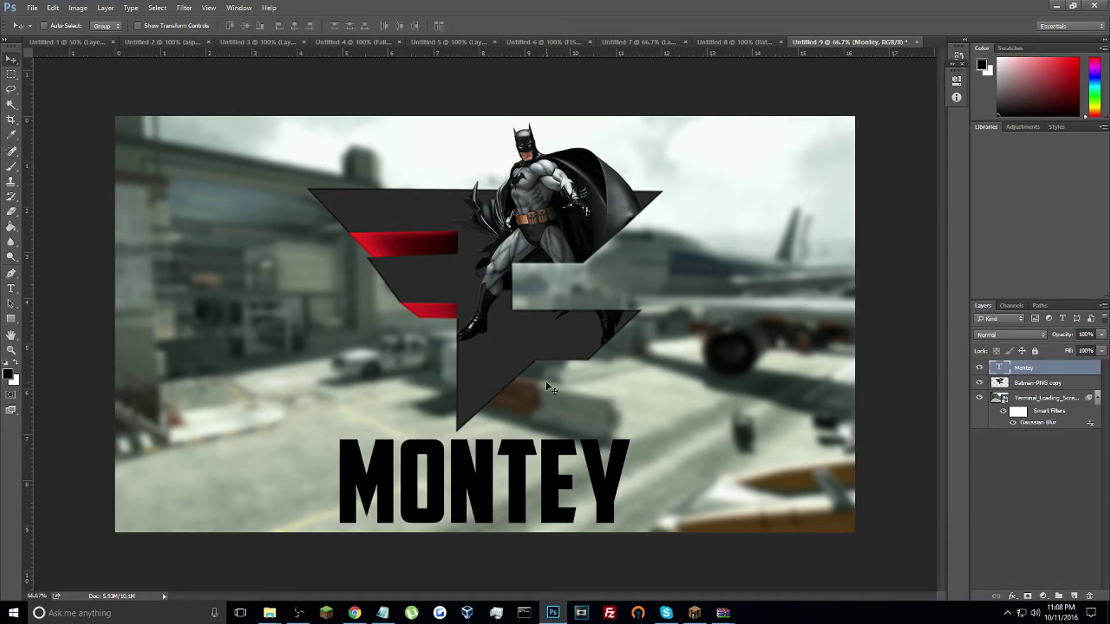
Try pasting the previously copied layer style onto the Montey text layer, and undo it.
right_click(1025, 371)
left_click(925, 74)
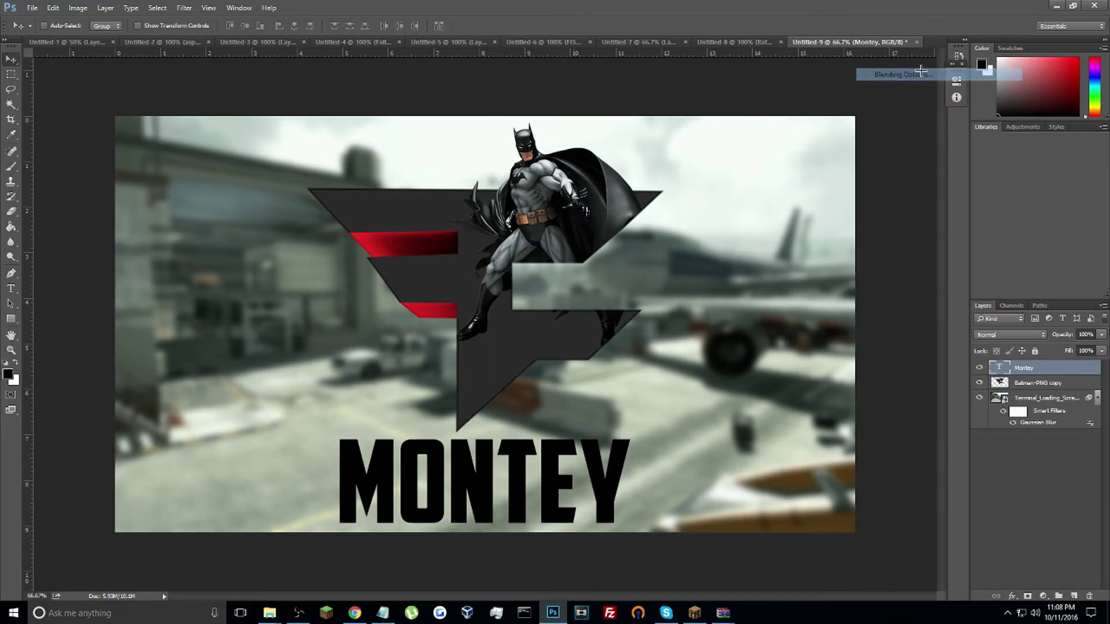
left_click(1005, 179)
right_click(1056, 368)
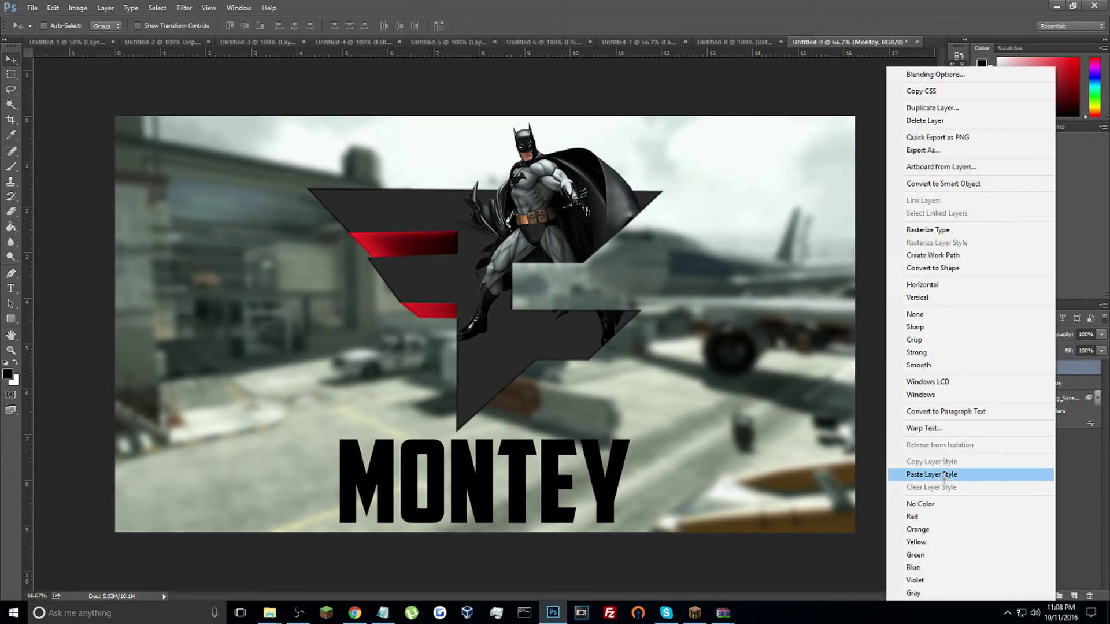
left_click(944, 474)
key("ctrl+z")
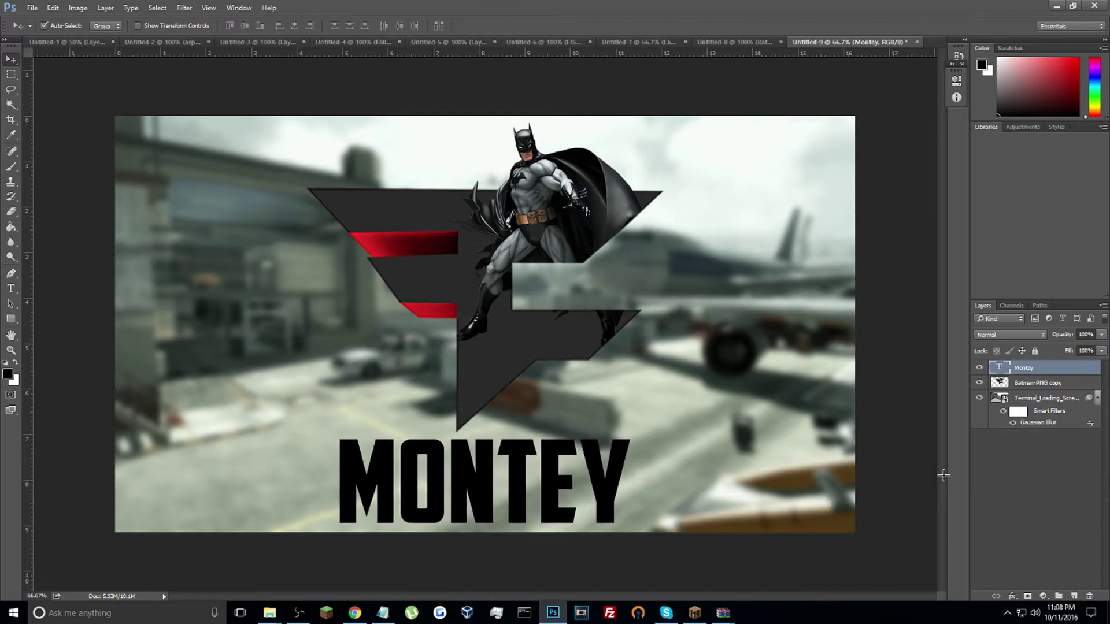
Turn on a Gradient Overlay in the Montey text layer's layer style, leaving Color Overlay off.
right_click(1019, 368)
left_click(904, 73)
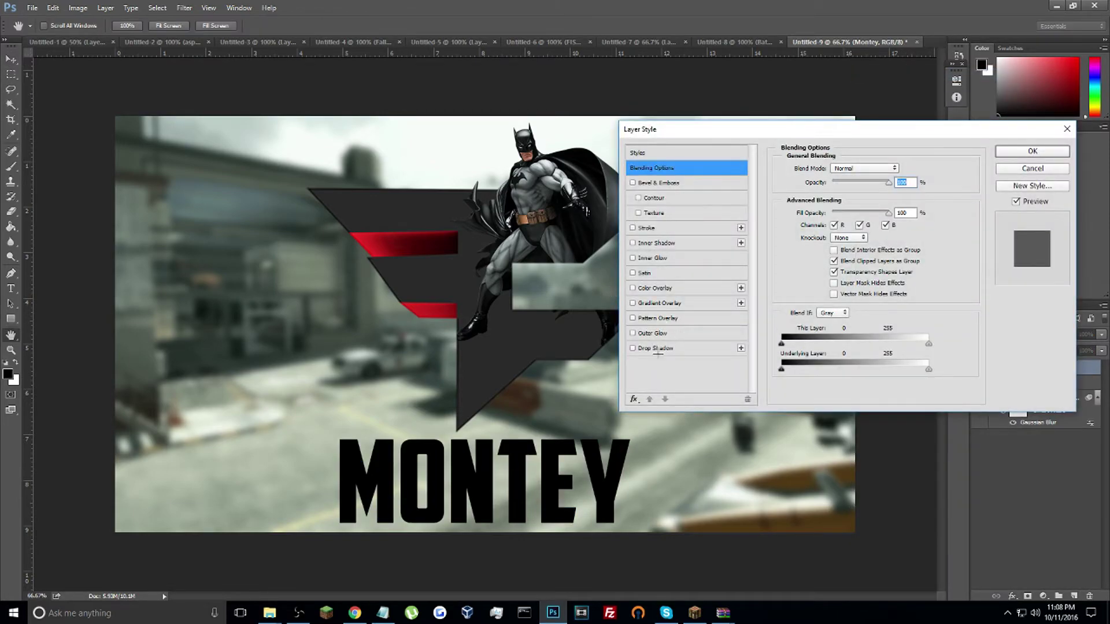
left_click(648, 288)
left_click(633, 288)
left_click(633, 303)
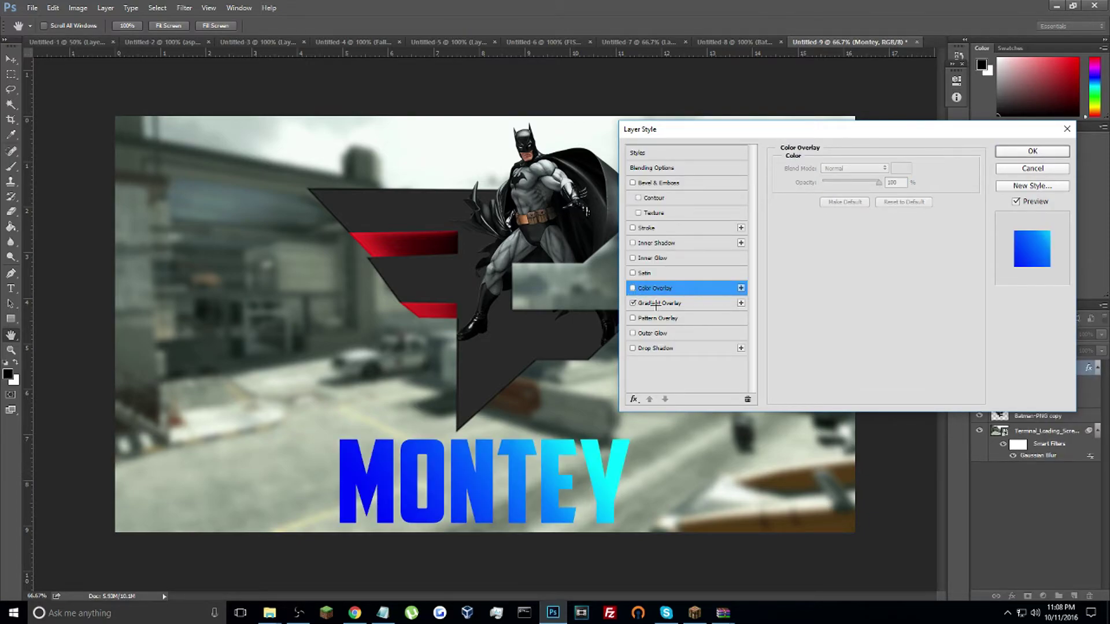
left_click(659, 303)
Set the colour of the overlay gradient's end stop at 100% to red ff0000.
left_click(845, 194)
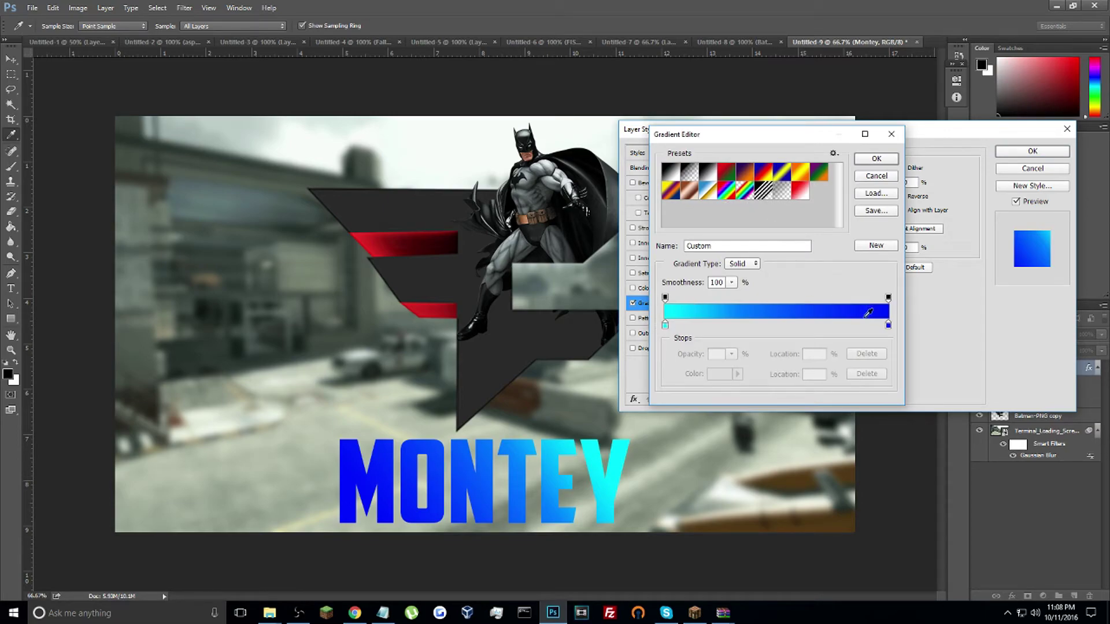
left_click(888, 325)
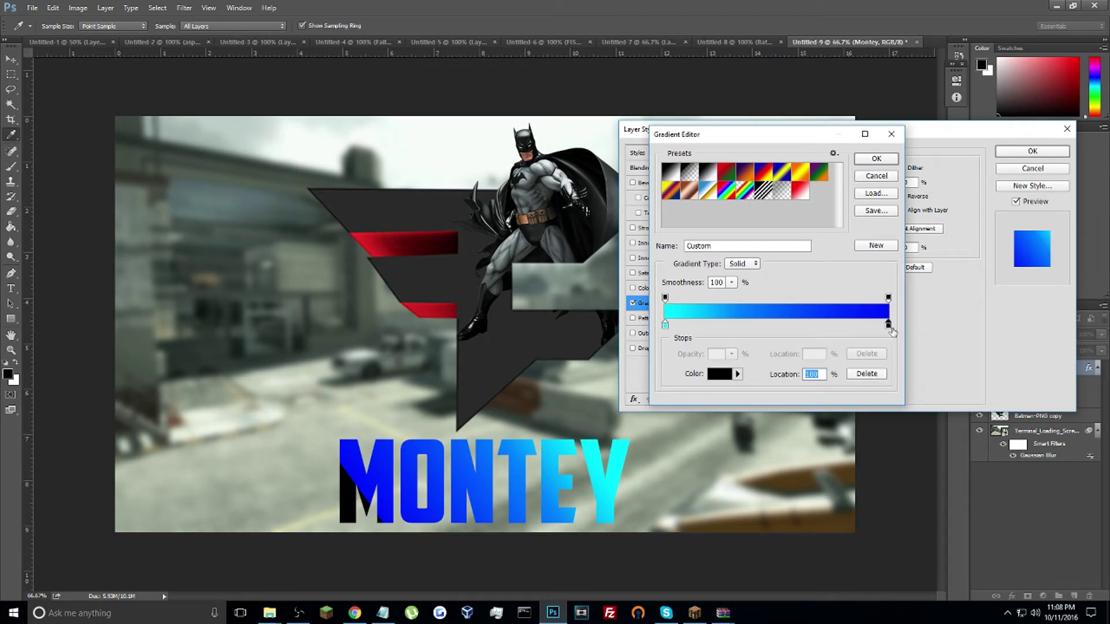
left_click(868, 373)
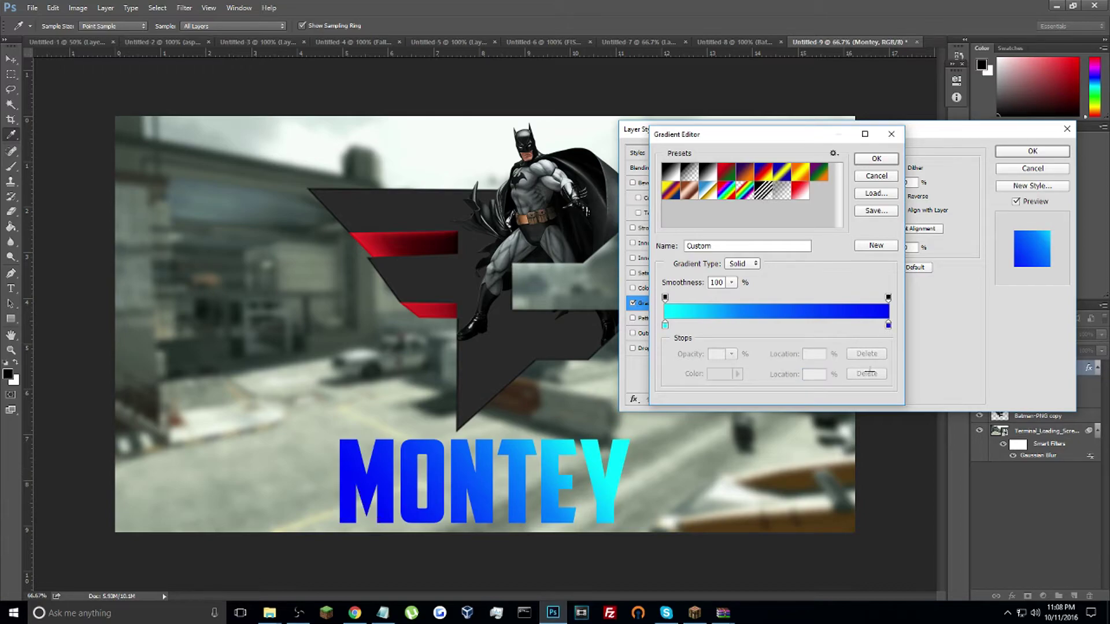
double_click(888, 325)
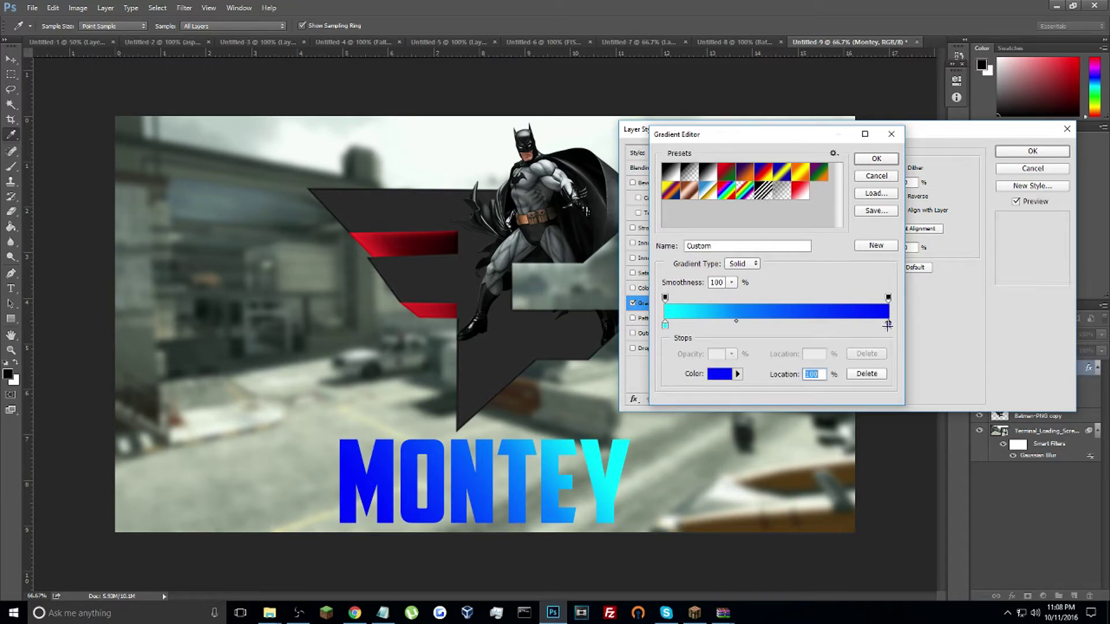
left_click_drag(845, 184, 906, 149)
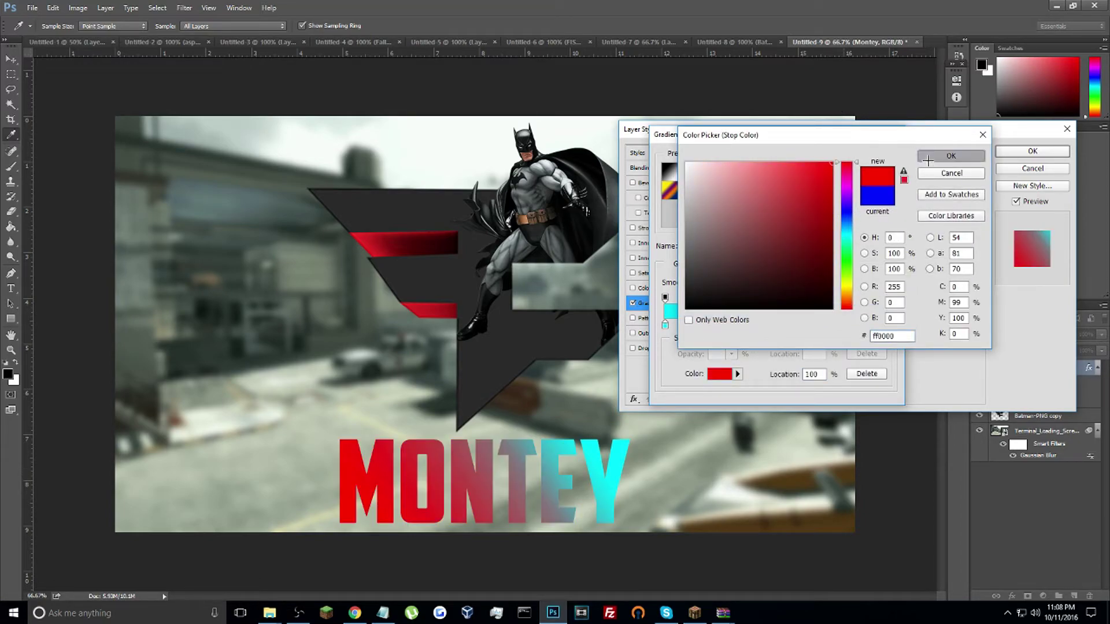
left_click(951, 155)
Set the gradient's starting stop to the logo's dark grey 2a2a2a, and add a matching stop at location 50%.
double_click(665, 325)
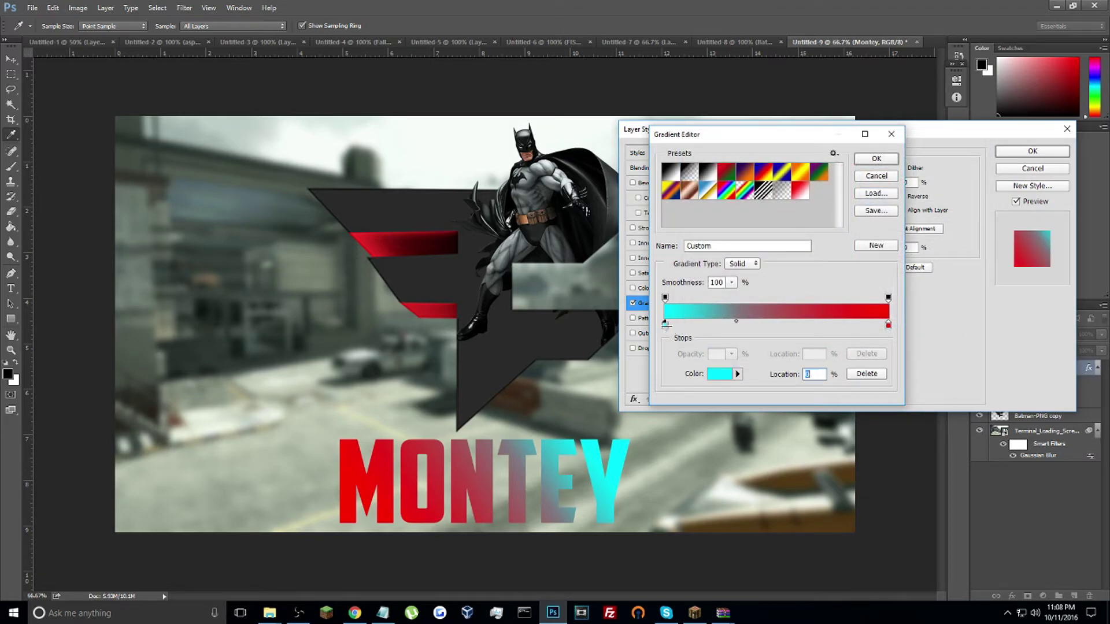
left_click(516, 332)
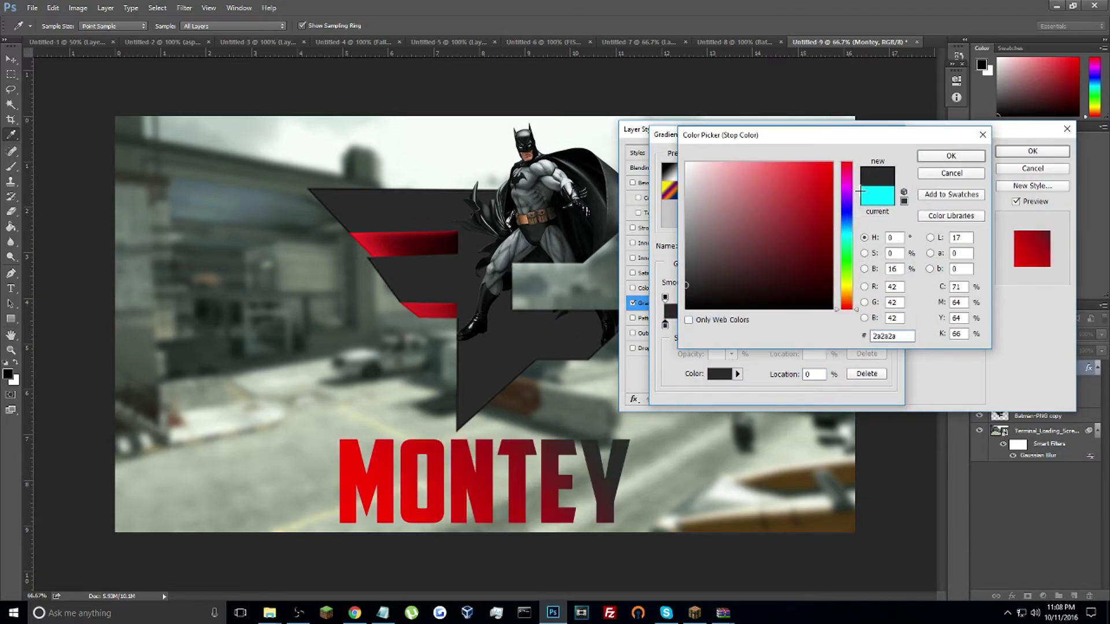
left_click(954, 155)
left_click(745, 325)
left_click_drag(754, 328, 776, 322)
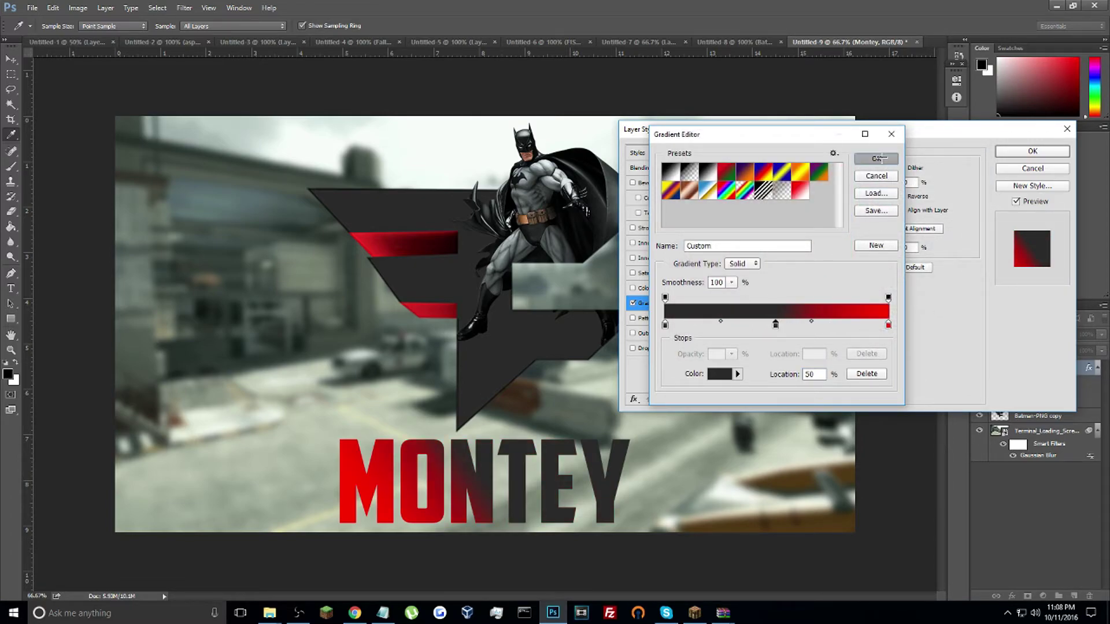
left_click(876, 159)
Add a Drop Shadow to the Montey text and set its size to 7 px.
left_click(659, 347)
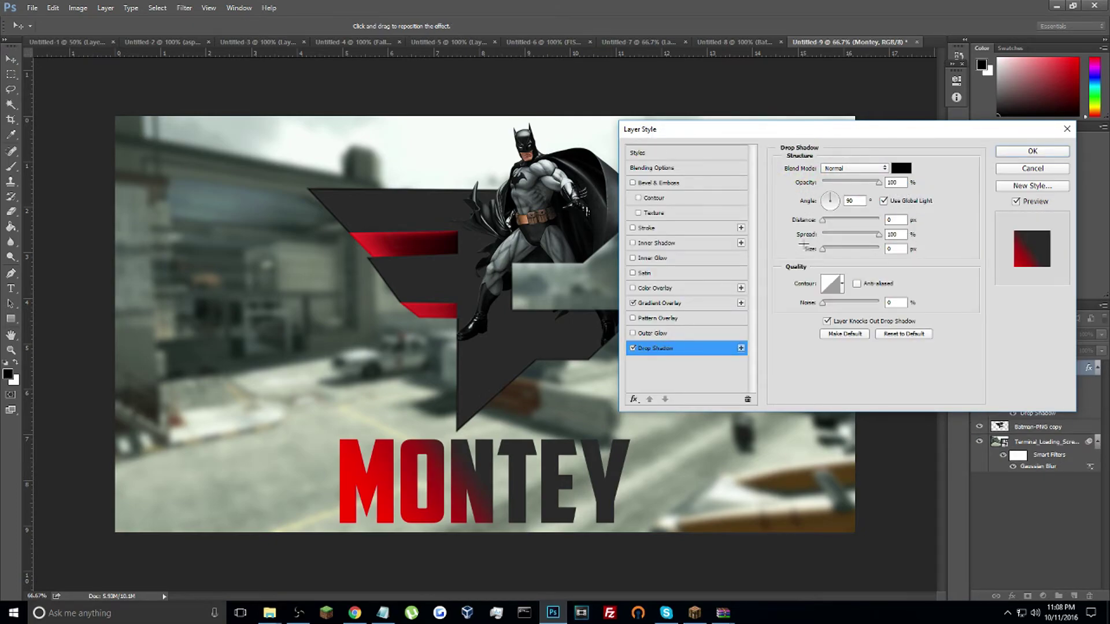
left_click_drag(825, 250, 825, 249)
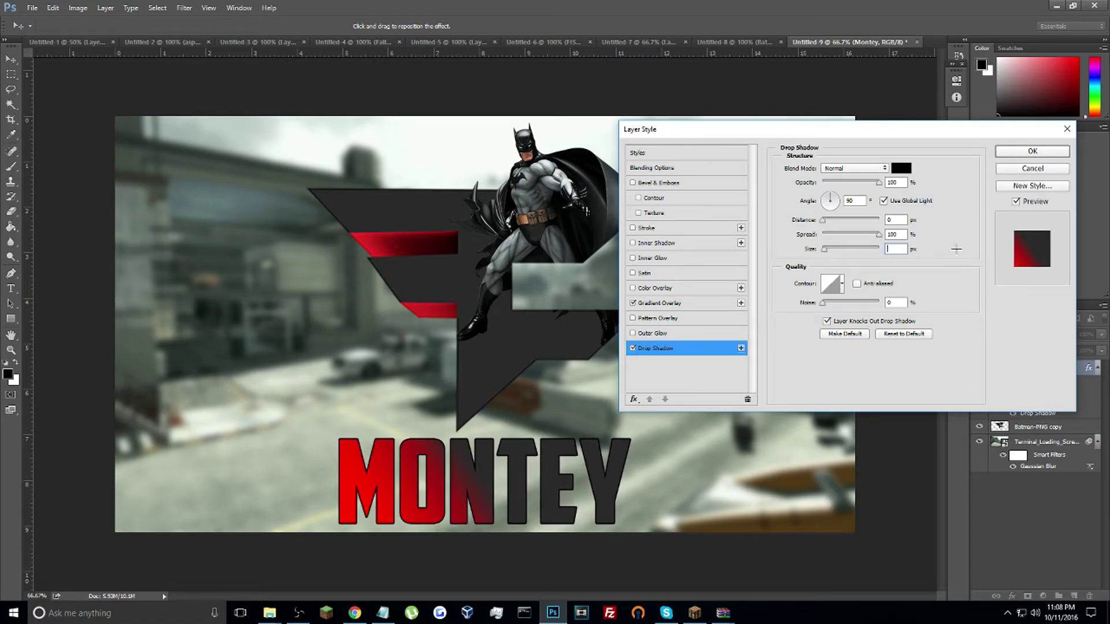
type("9")
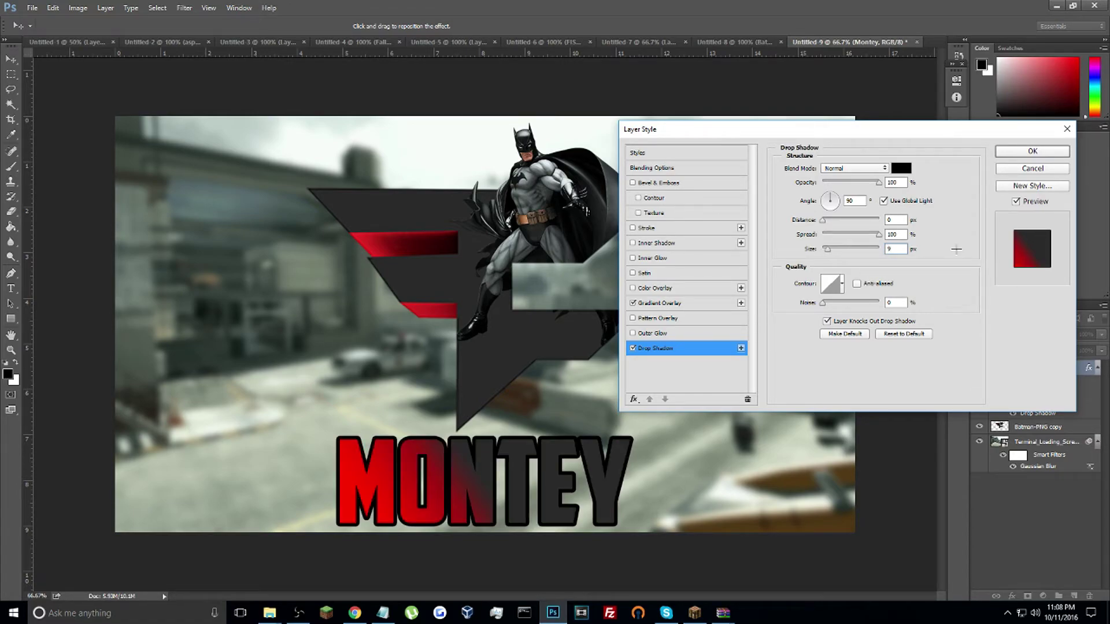
type("7")
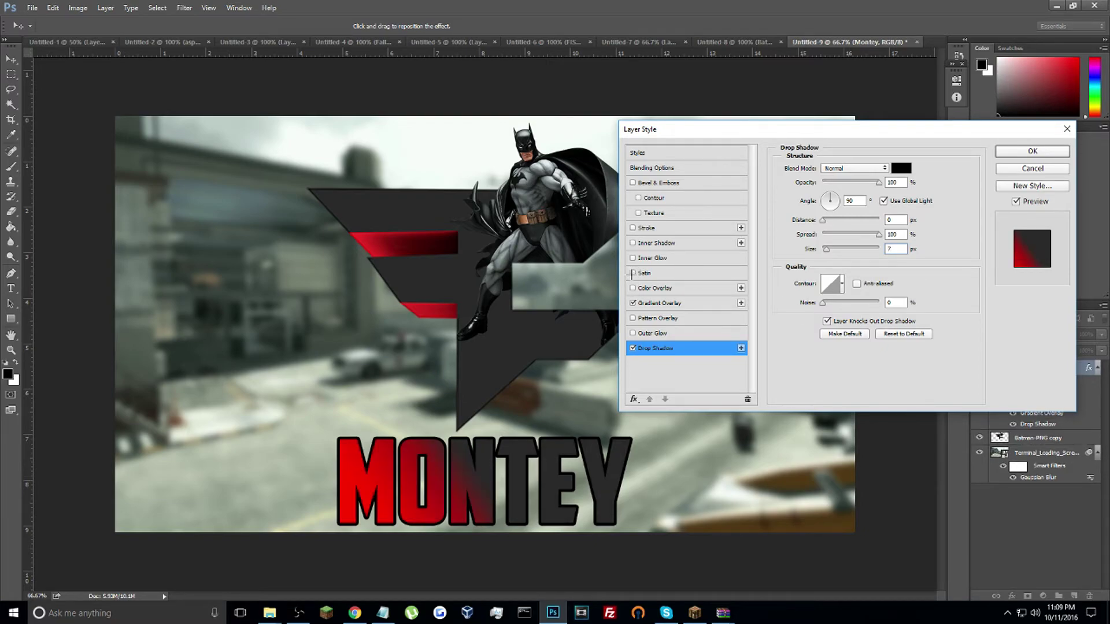
Add Inner Shadow and Bevel & Emboss with Contour to the Montey text, and apply the layer style.
left_click(633, 242)
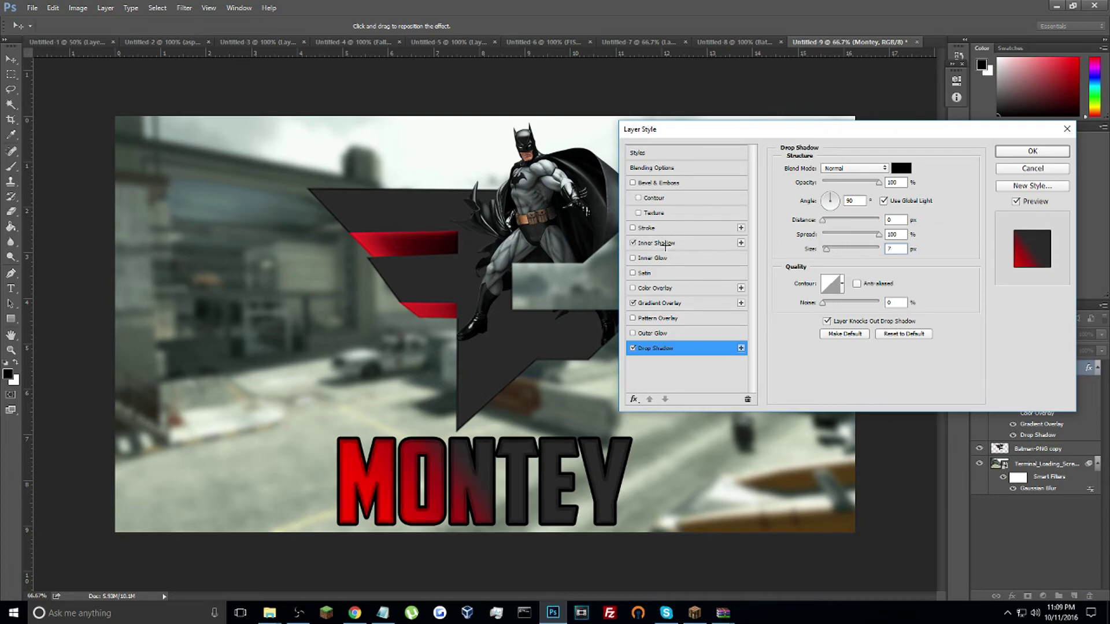
left_click(632, 183)
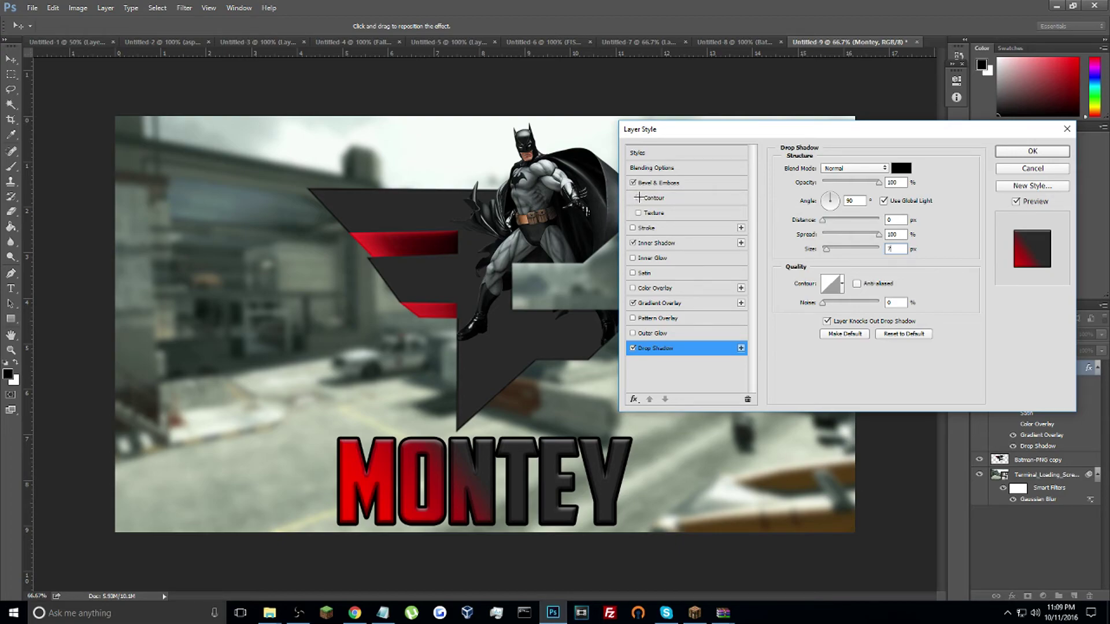
left_click(639, 198)
left_click(1046, 153)
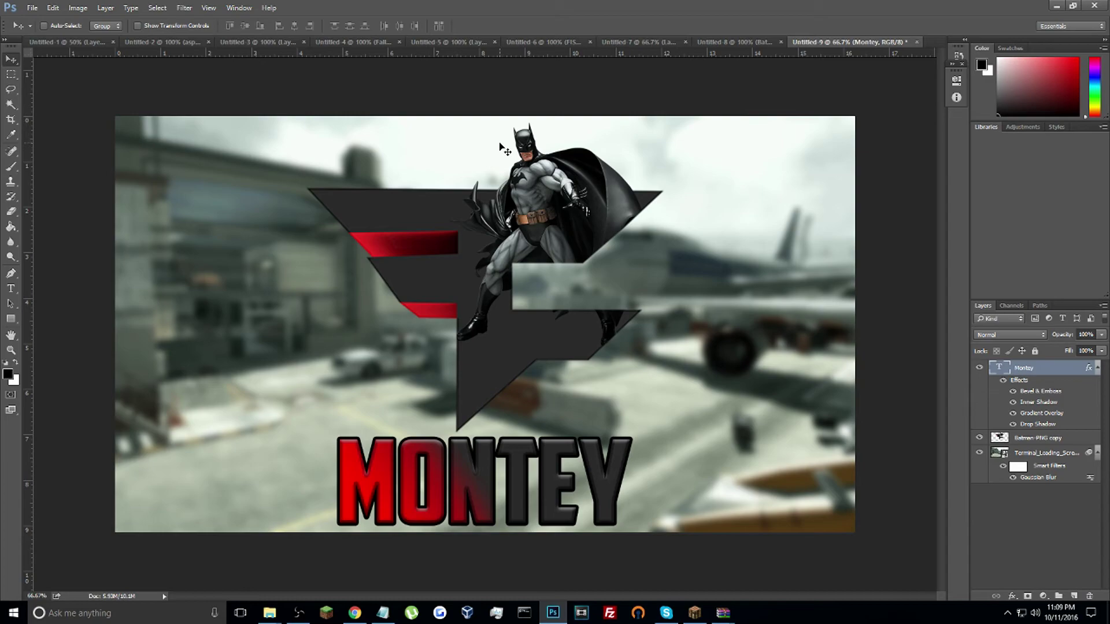
Begin saving the graphic under a new name, choosing the Art folder and the file name YouTube Tutrial Batman FaZe.
left_click(33, 8)
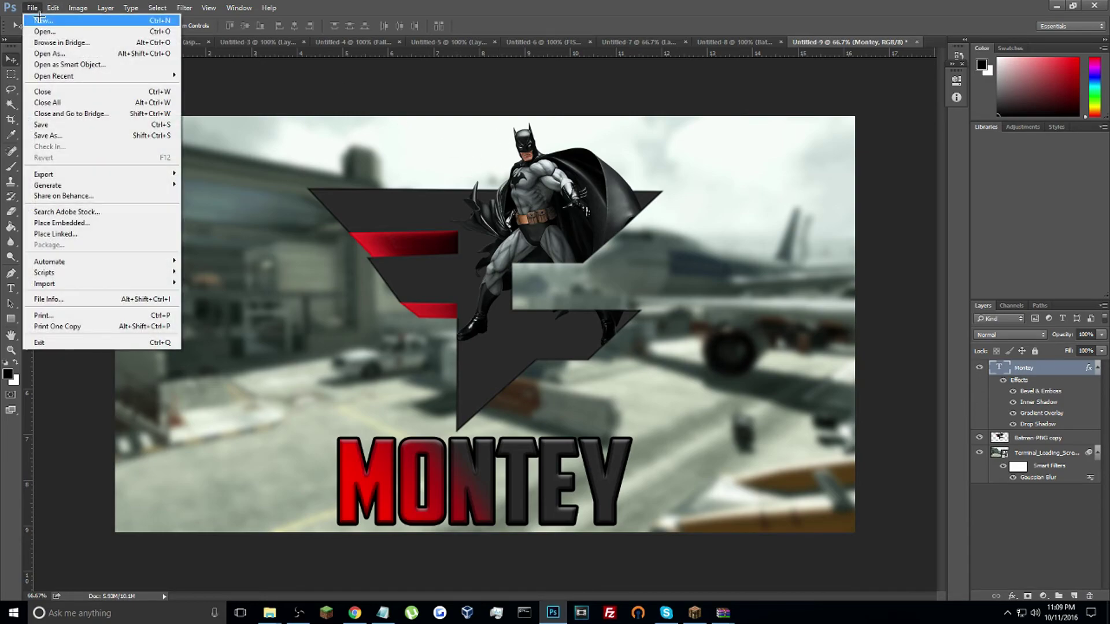
left_click(86, 135)
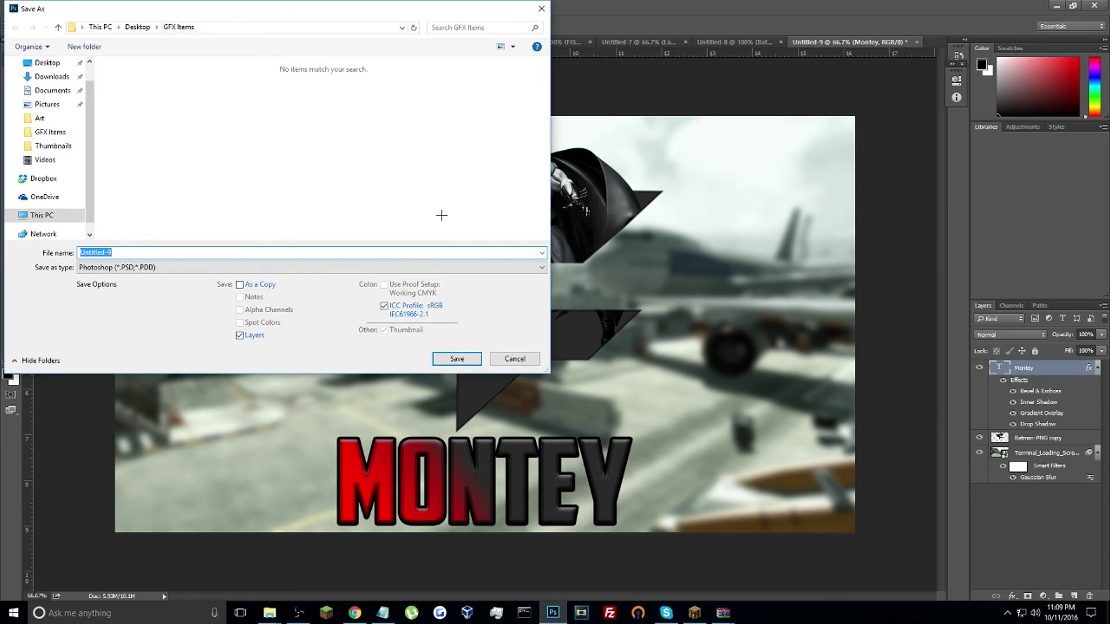
left_click(66, 119)
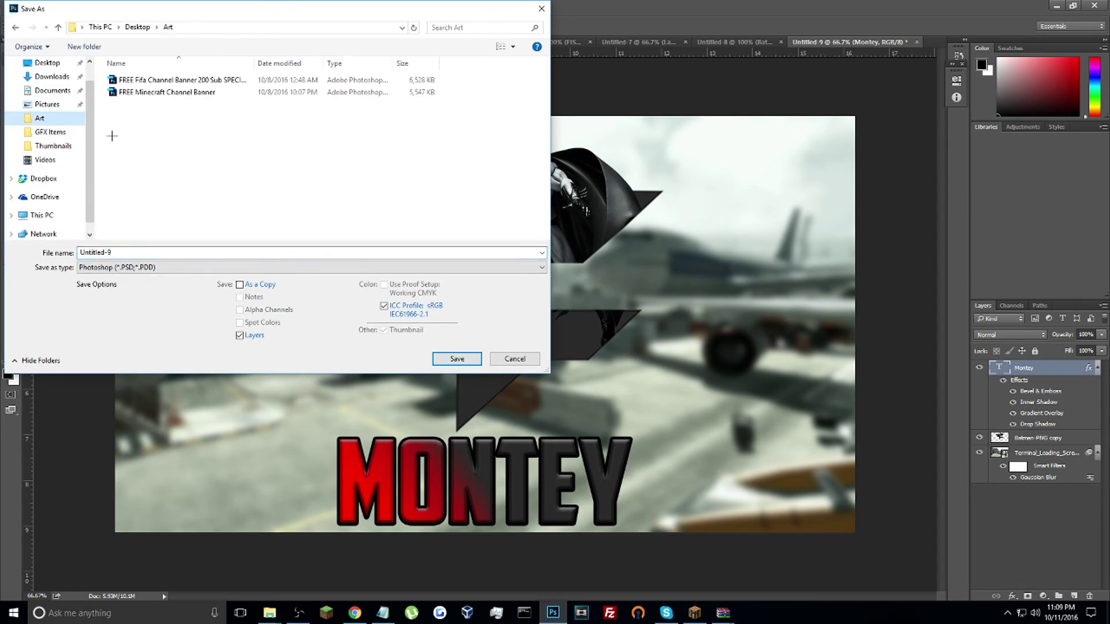
left_click(125, 254)
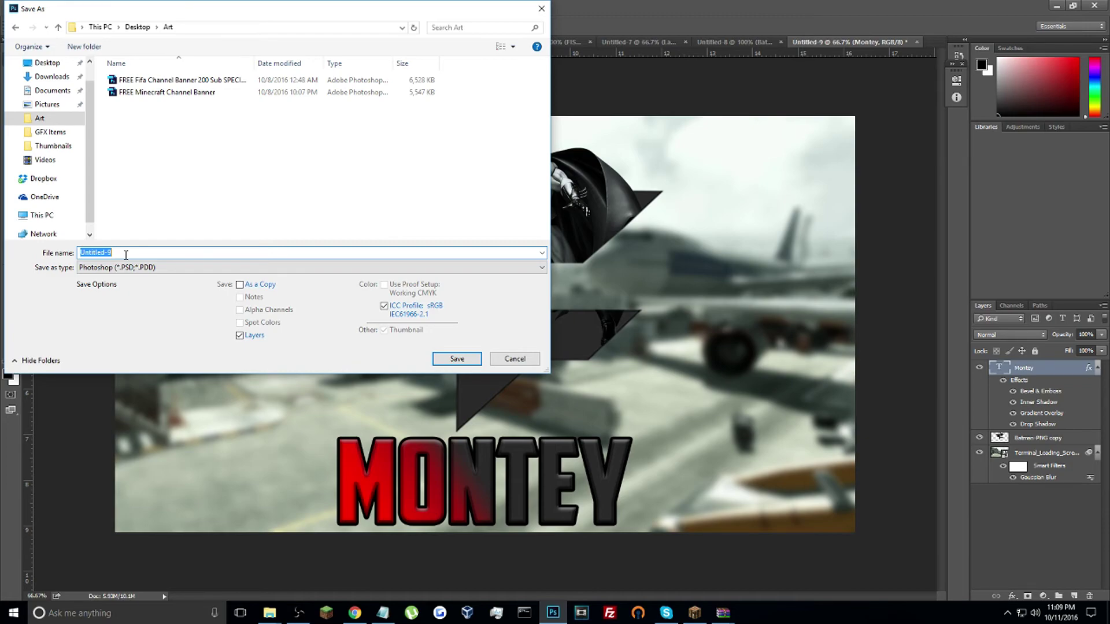
type("YouTube Tutrial Batman FaZe")
Choose JPEG as the file format and save the image at High quality with the Baseline ("Standard") option.
left_click(205, 266)
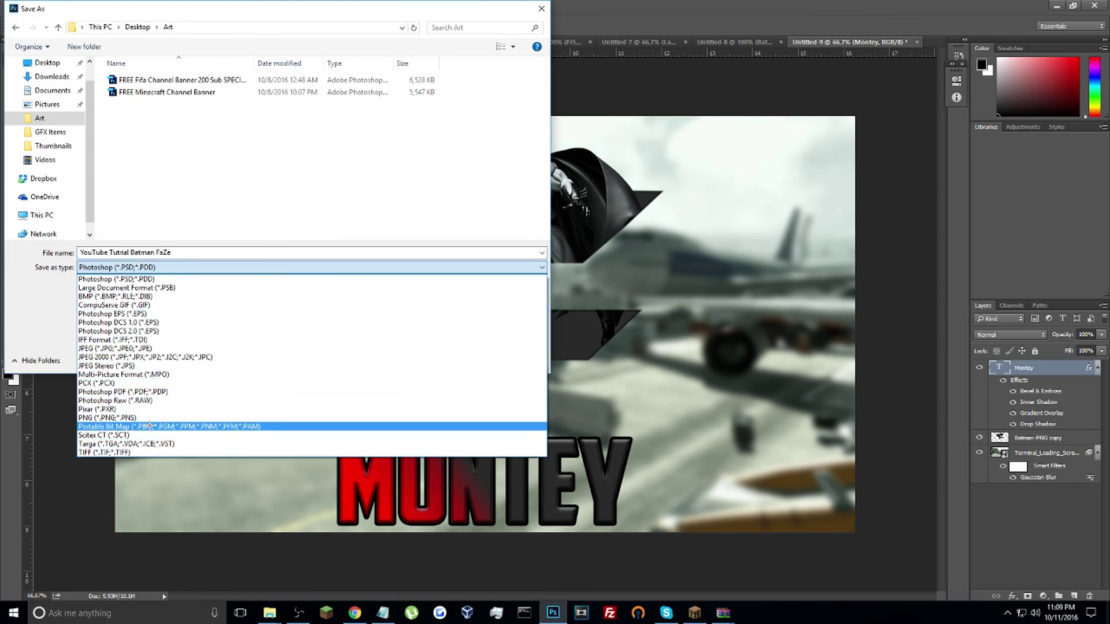
left_click(141, 349)
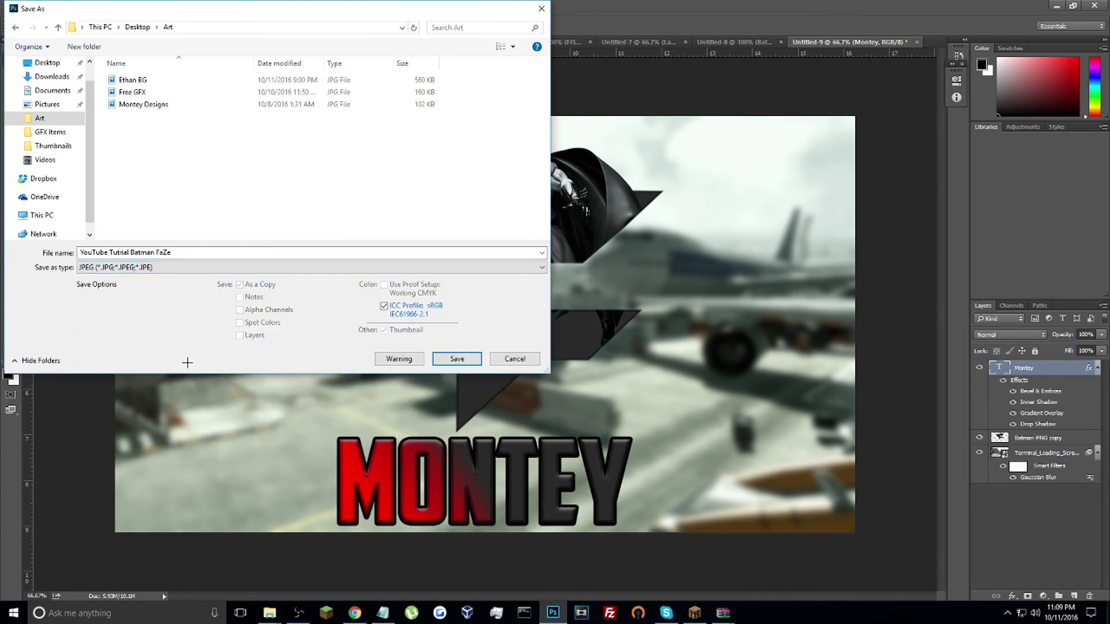
left_click(168, 267)
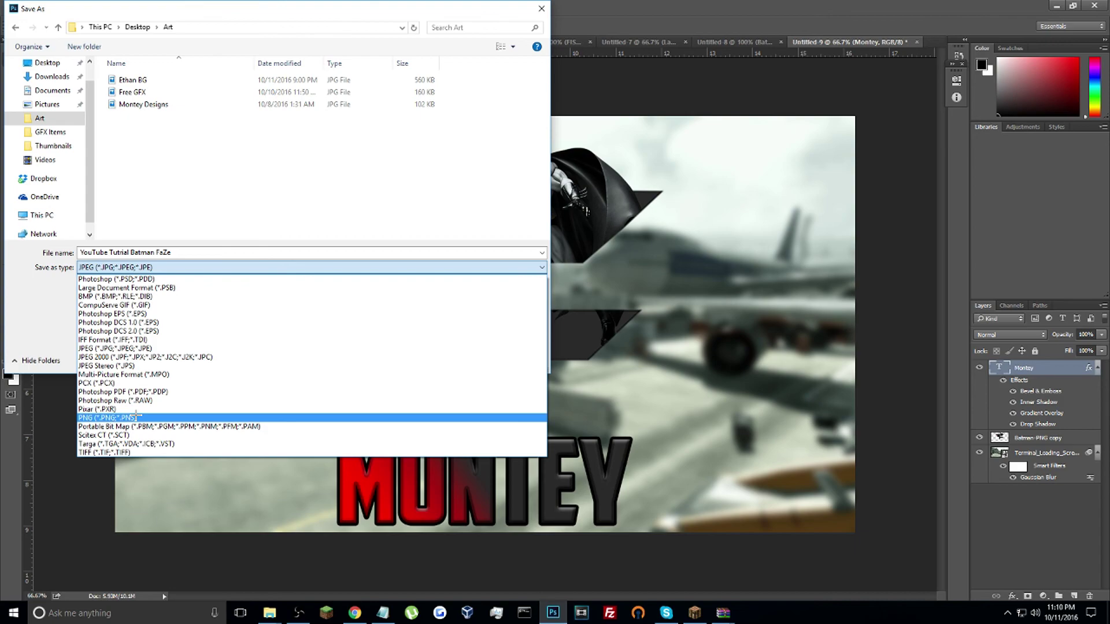
left_click(159, 242)
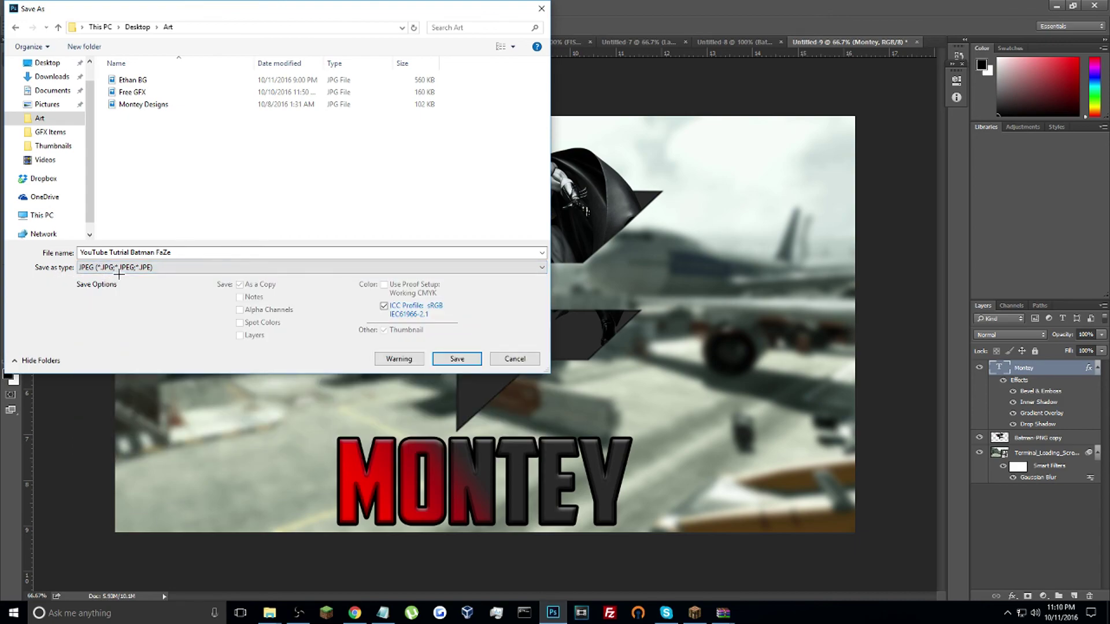
left_click(451, 358)
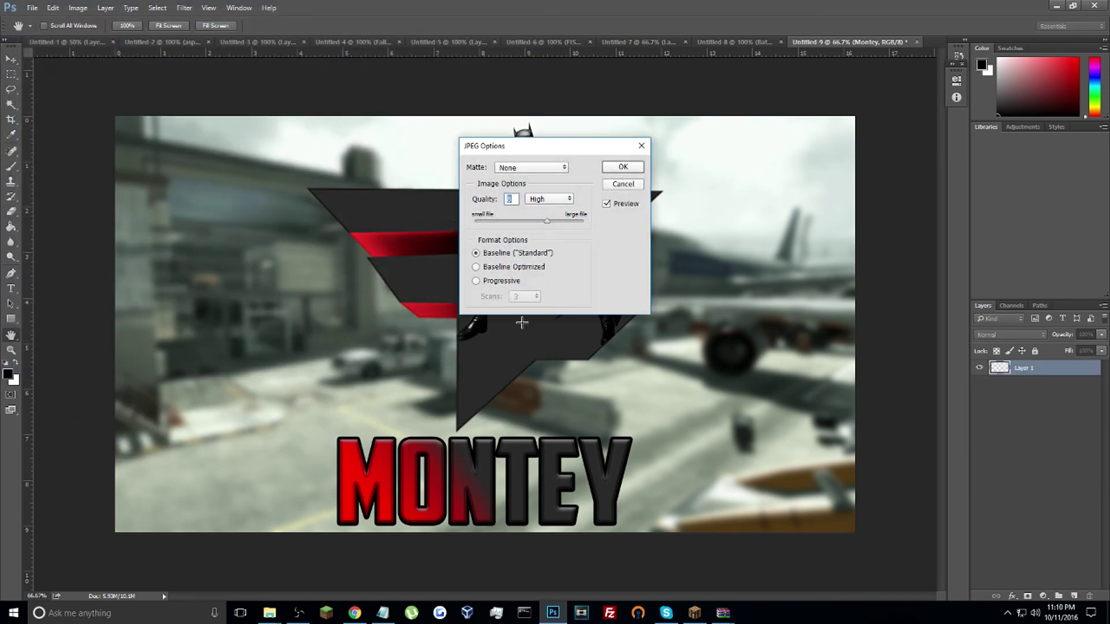
left_click(636, 167)
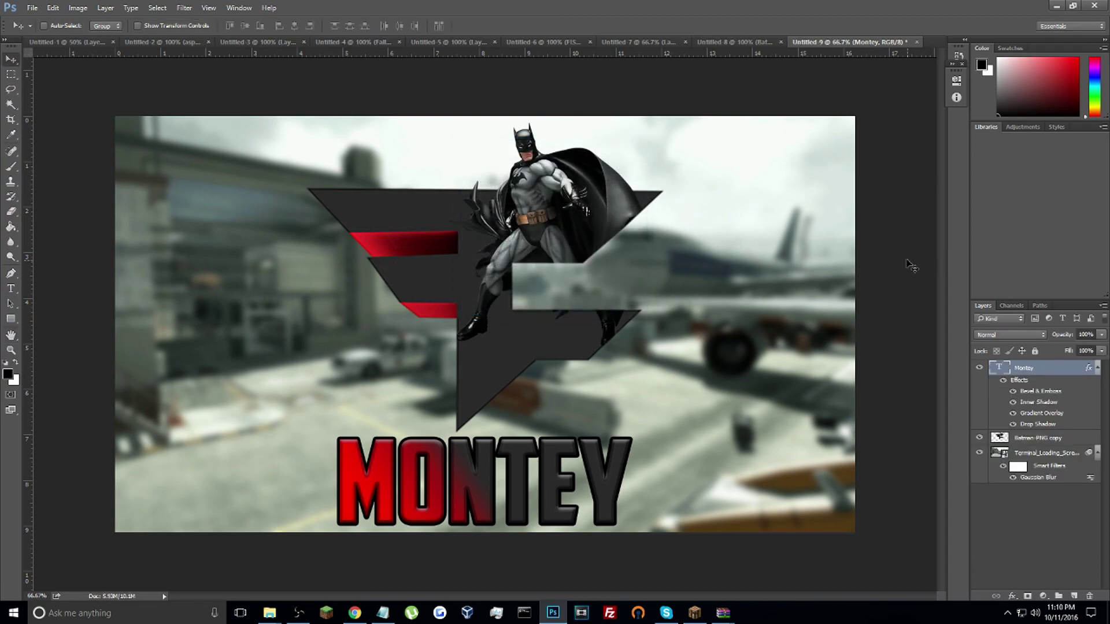